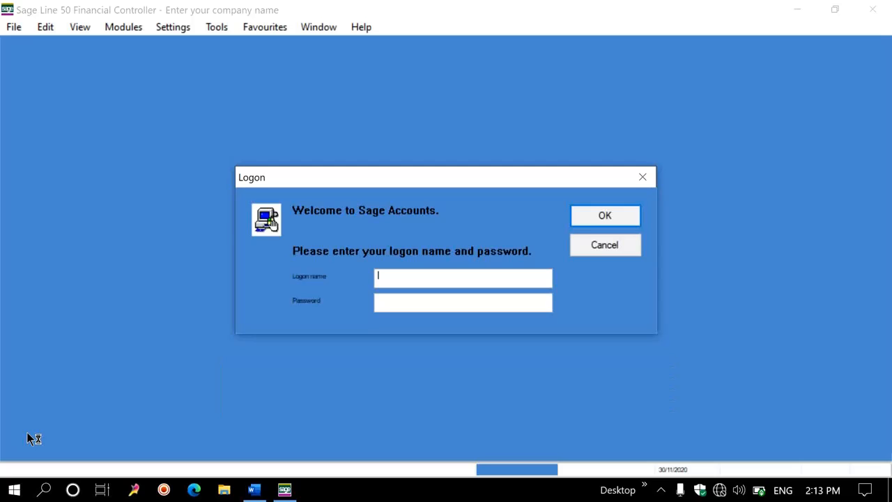
Step: Log on to Sage Accounts with the logon name "manager", leaving the password blank
type("manager")
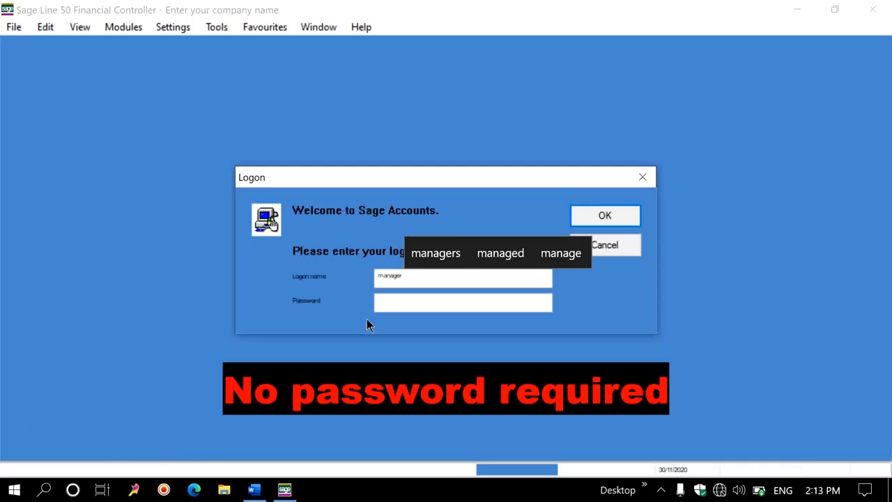
left_click(398, 300)
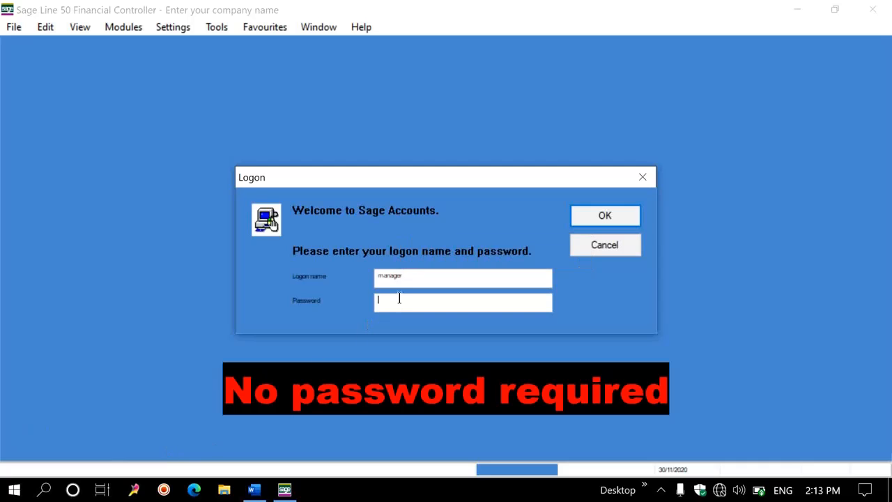
left_click(635, 224)
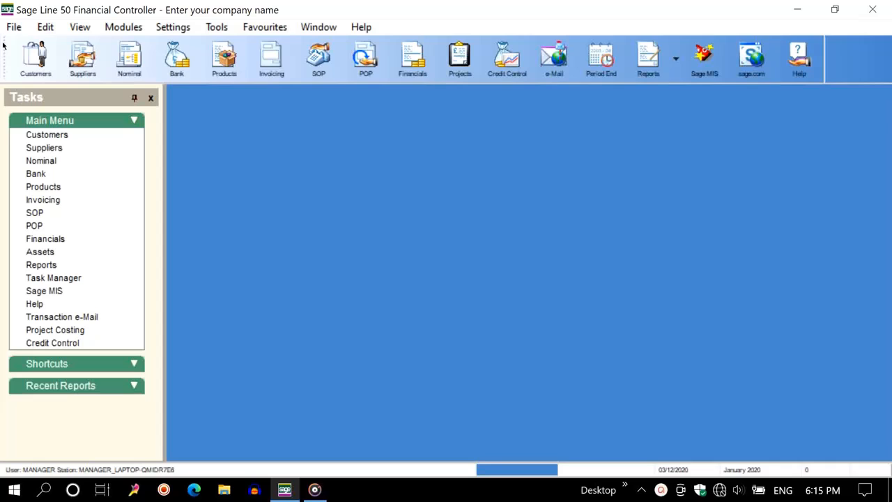
Step: Look through the Customers, Suppliers, Nominal Ledger, Bank and Products modules, closing each one after viewing it
left_click(25, 64)
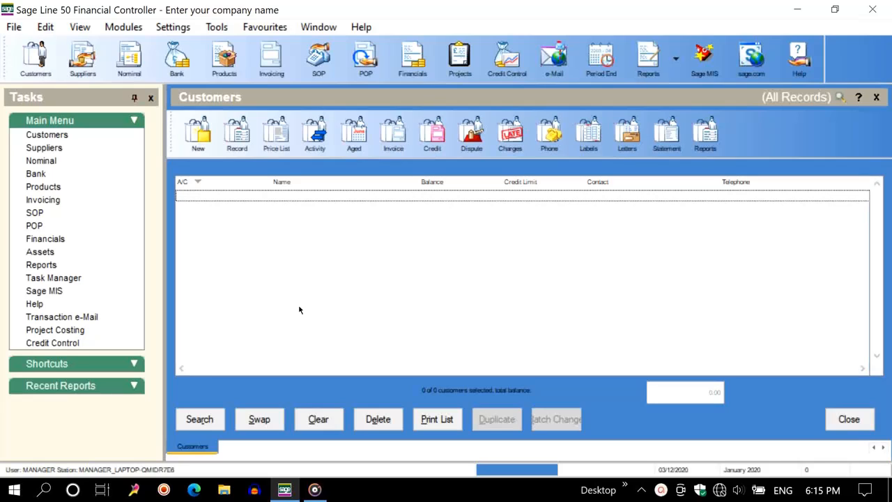
key("Escape")
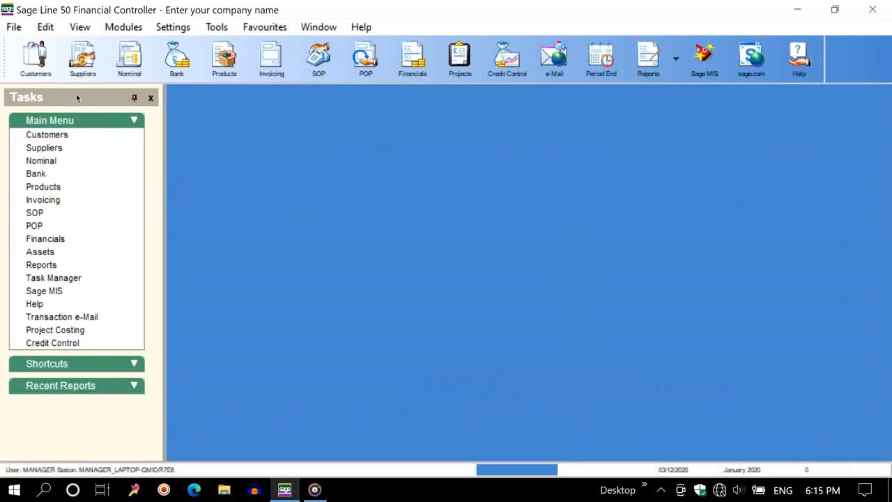
left_click(62, 50)
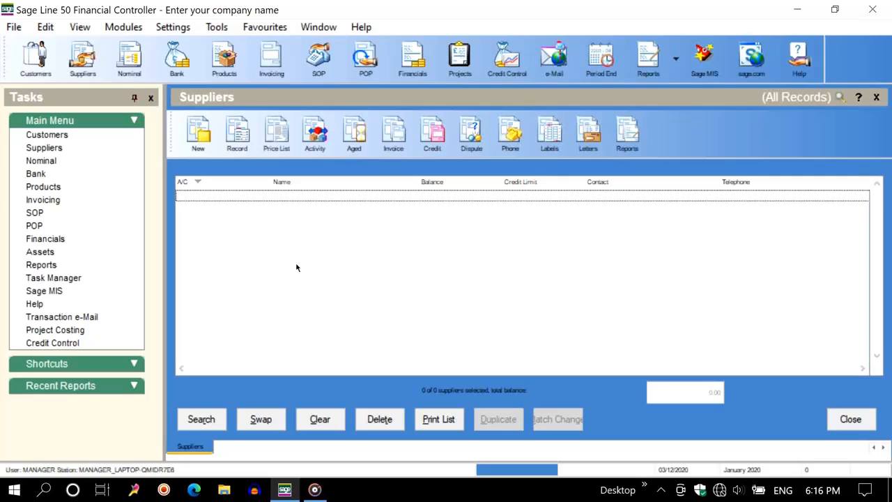
left_click(833, 415)
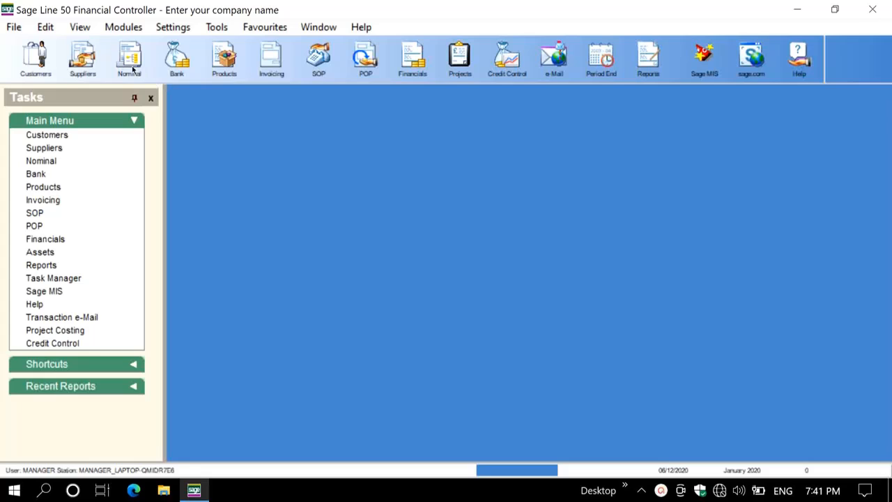
left_click(132, 68)
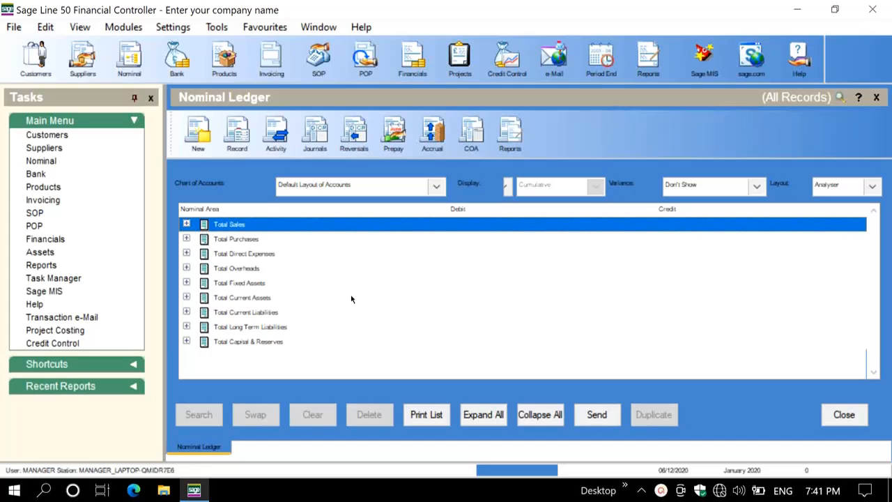
left_click(876, 97)
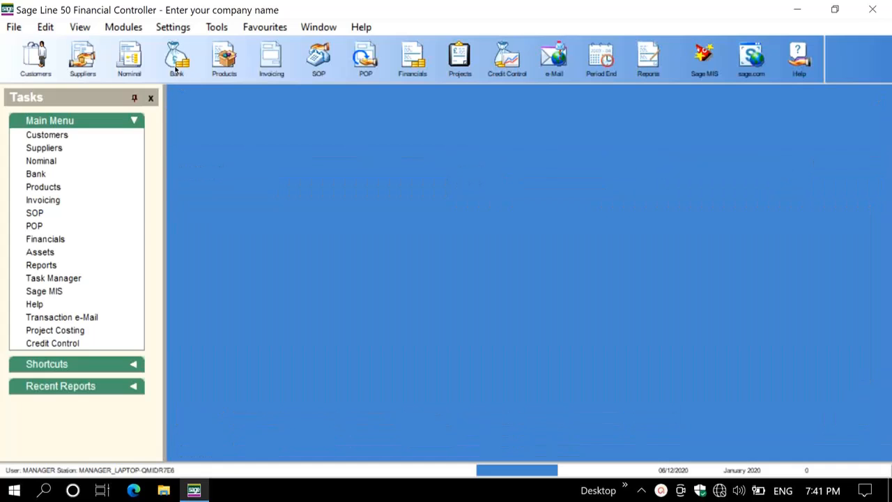
left_click(177, 63)
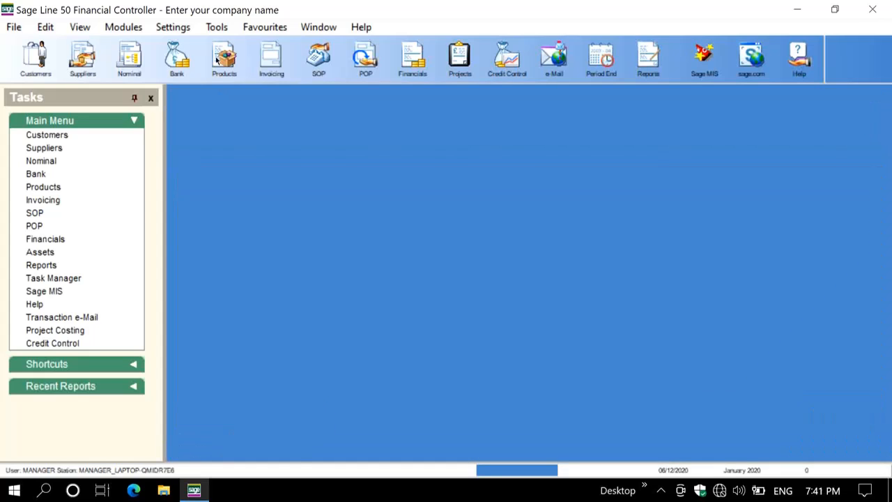
left_click(223, 59)
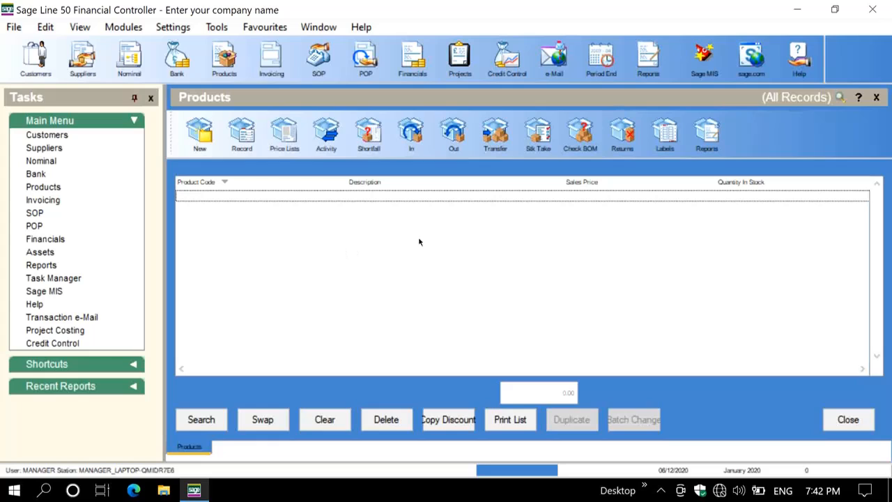
left_click(878, 98)
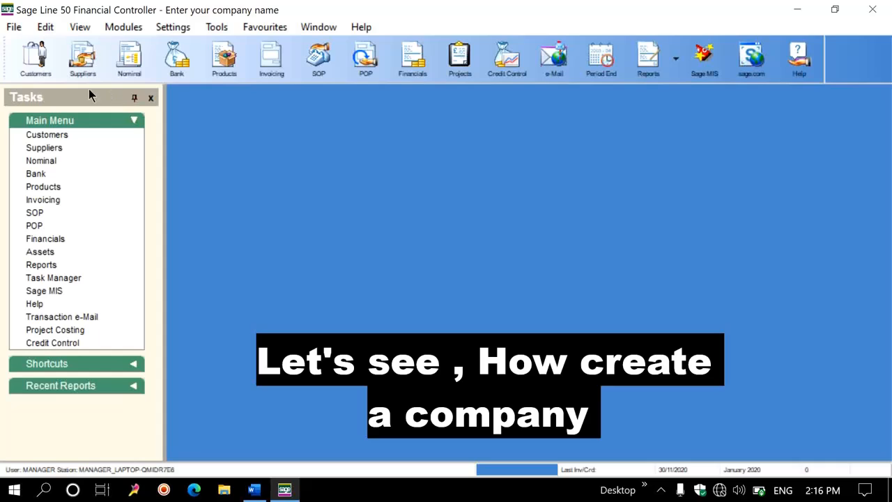
Step: Start setting up a new company and open the browser for its chart of accounts configuration file
left_click(3, 28)
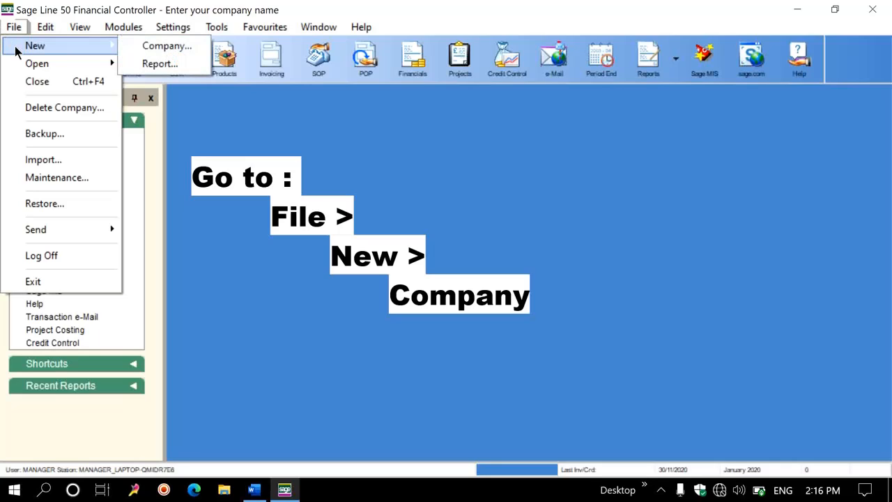
left_click(149, 50)
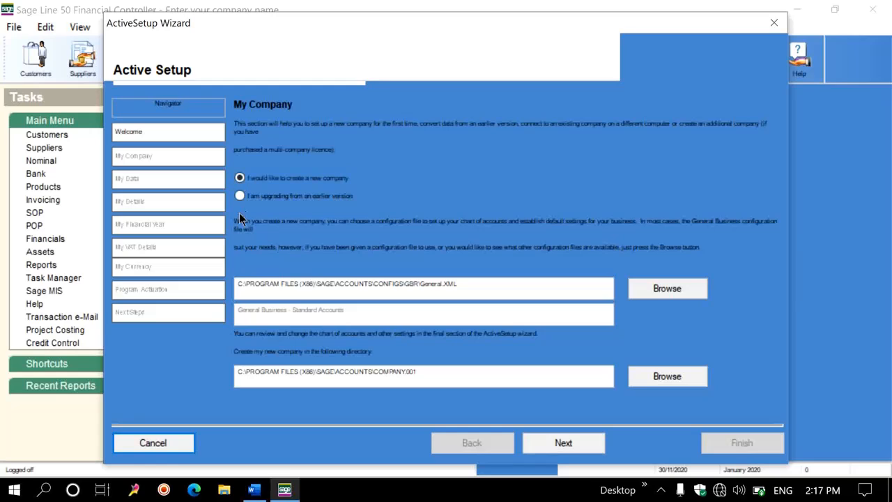
left_click_drag(473, 288, 235, 289)
left_click(477, 286)
left_click(640, 286)
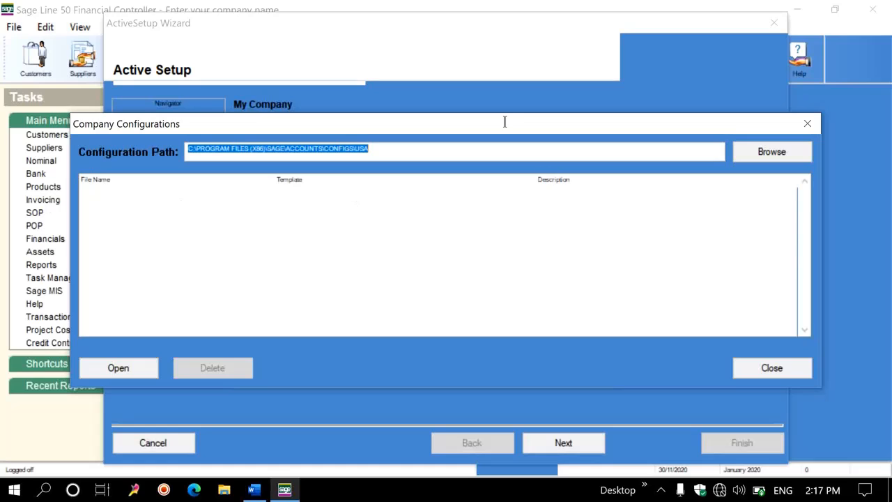
Step: Set the configuration path to the folder C:\Program Files (x86)\Sage\Accounts\Configs\GBR
mouse_move(556, 124)
left_mouse_down()
mouse_move(620, 125)
mouse_move(548, 127)
left_mouse_up()
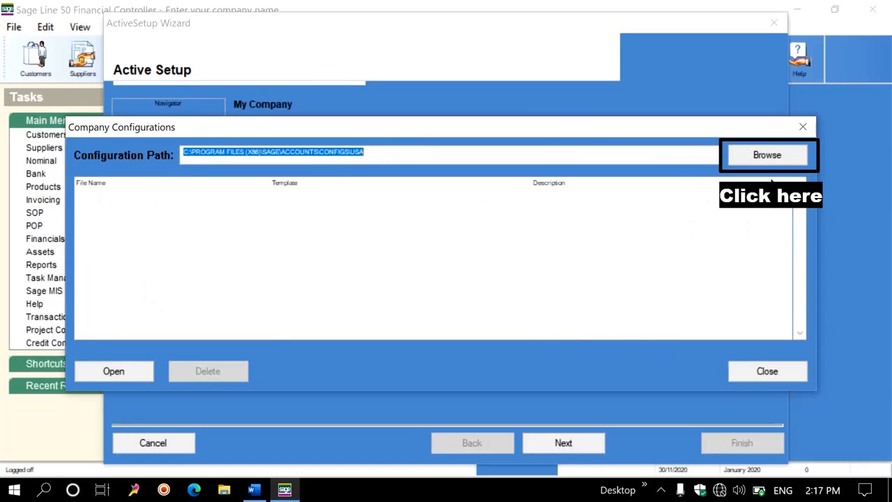
left_click(766, 160)
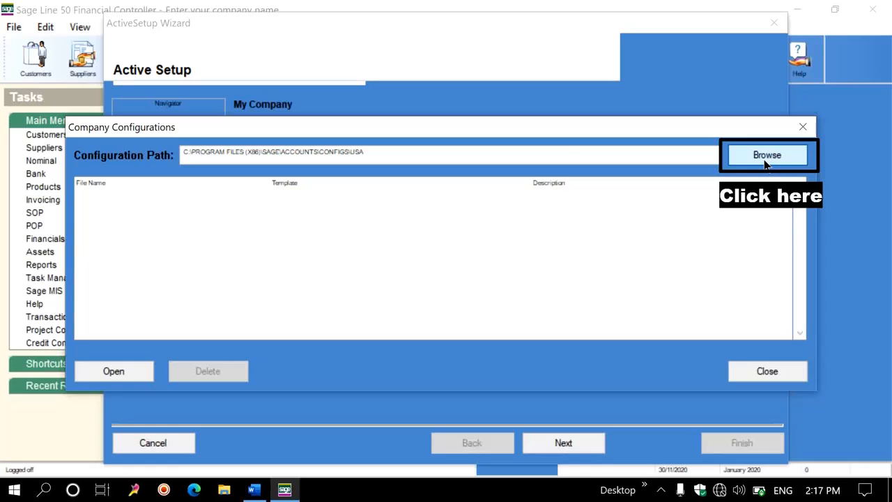
left_click(765, 159)
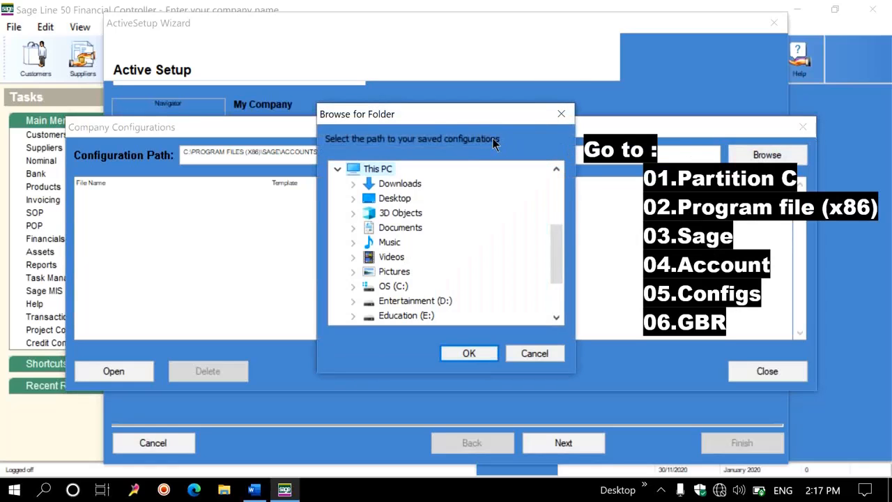
left_click(375, 289)
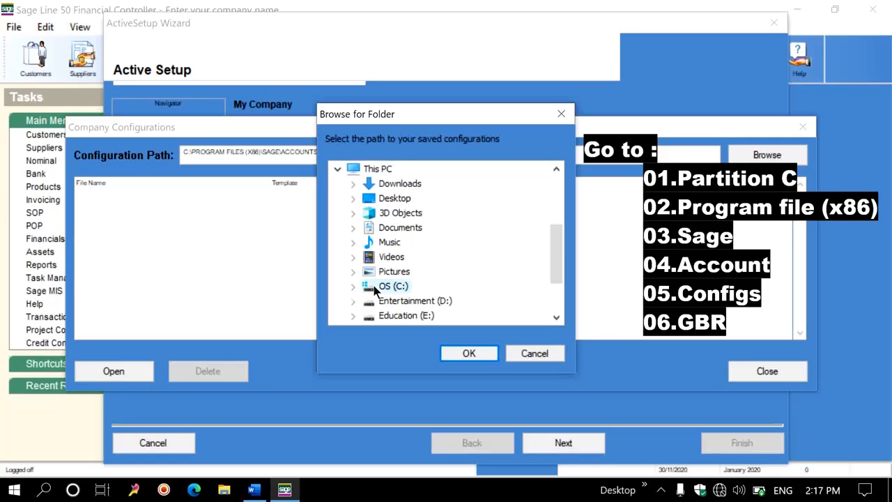
double_click(375, 289)
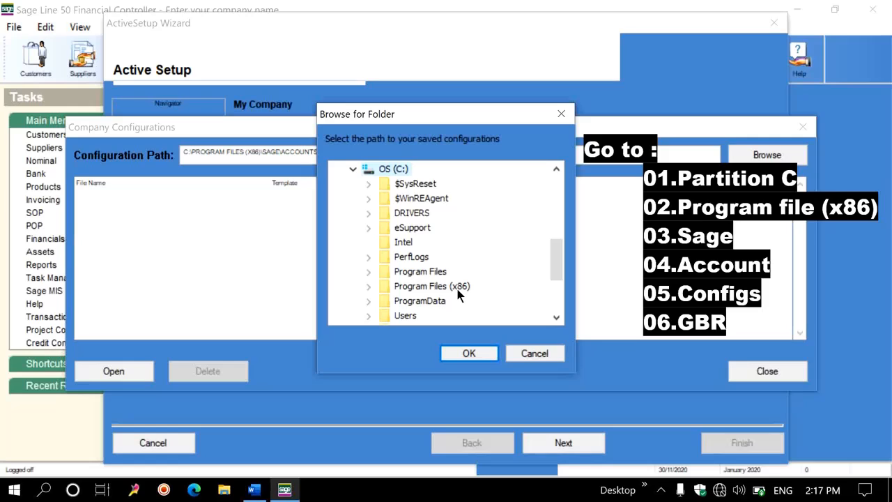
double_click(402, 288)
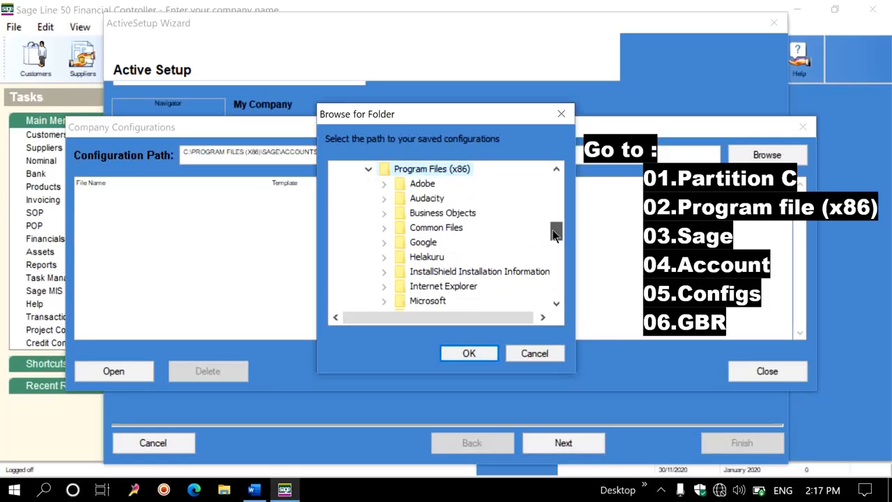
left_click_drag(554, 230, 559, 248)
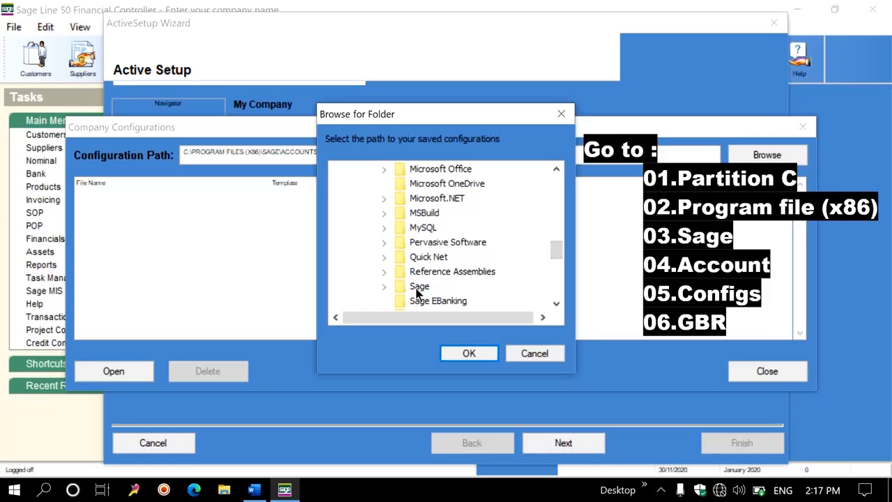
double_click(403, 285)
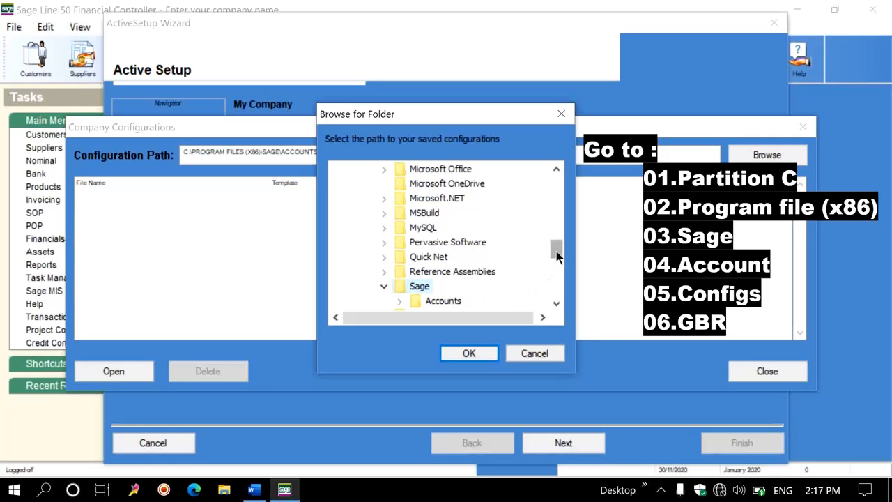
left_click_drag(557, 250, 558, 260)
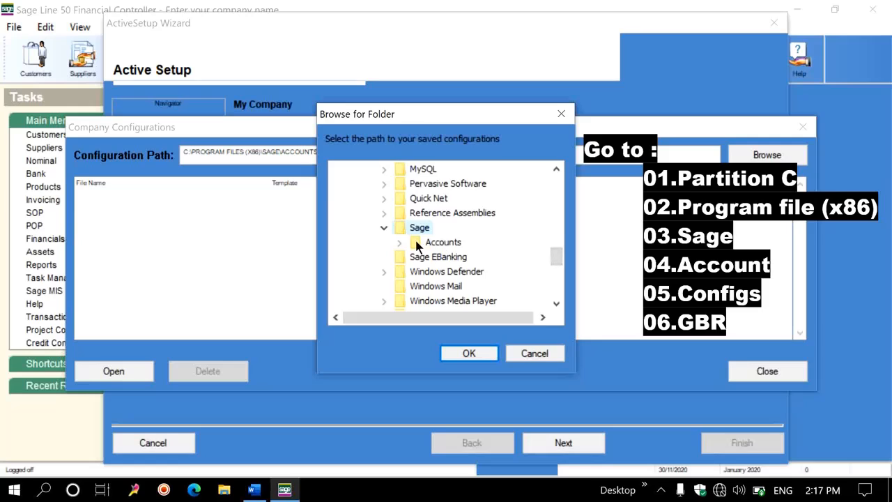
double_click(417, 244)
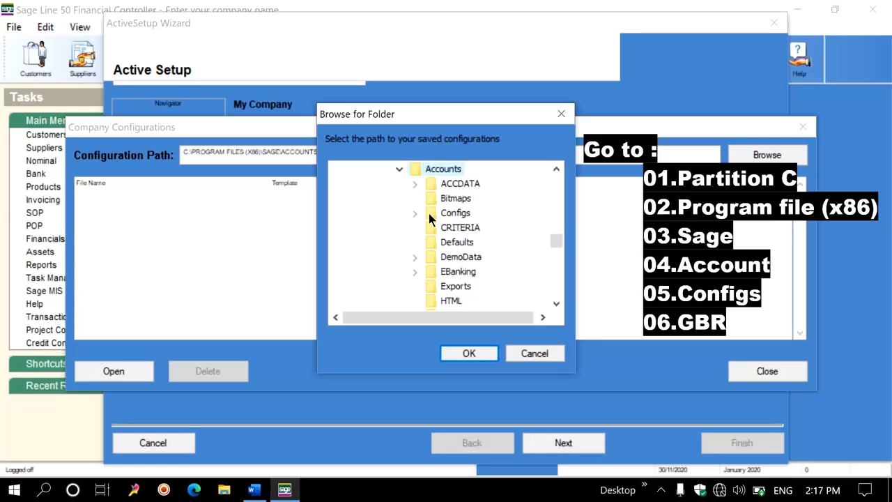
double_click(429, 213)
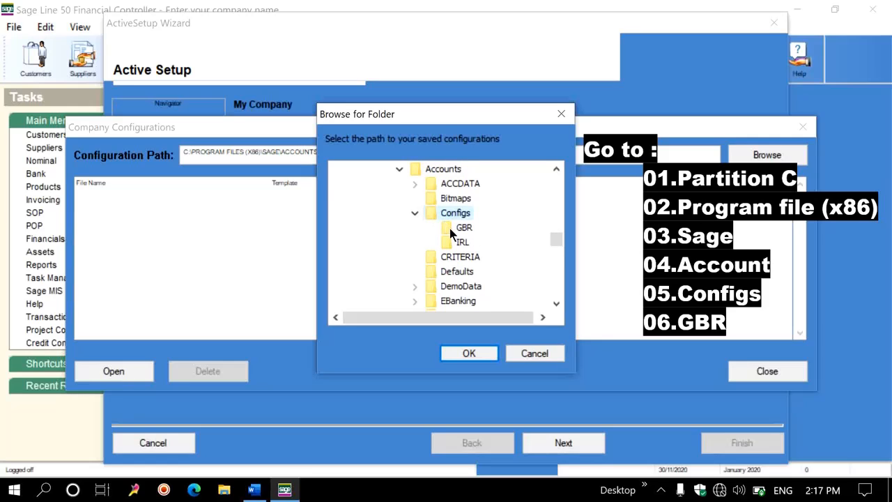
left_click(449, 228)
left_click(462, 353)
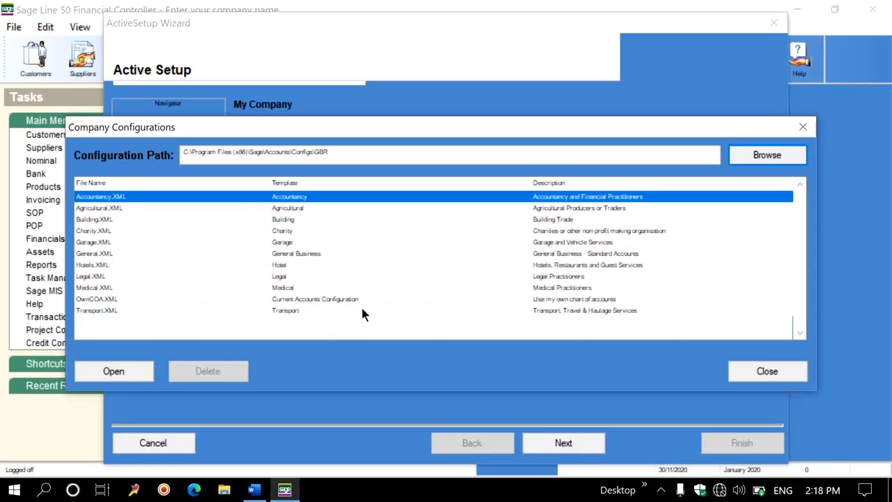
Step: Load the OwnCOA.XML configuration with the Current Accounts Configuration template for the new company
left_click(322, 300)
left_click(322, 299)
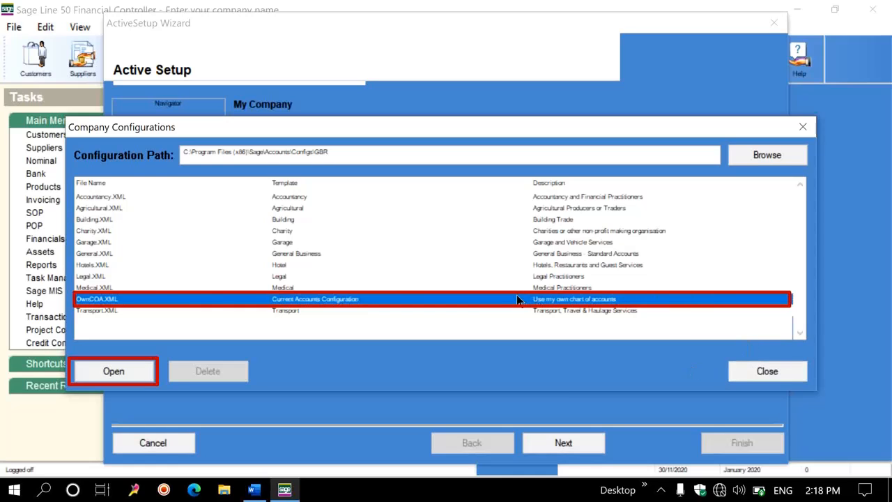
left_click(111, 371)
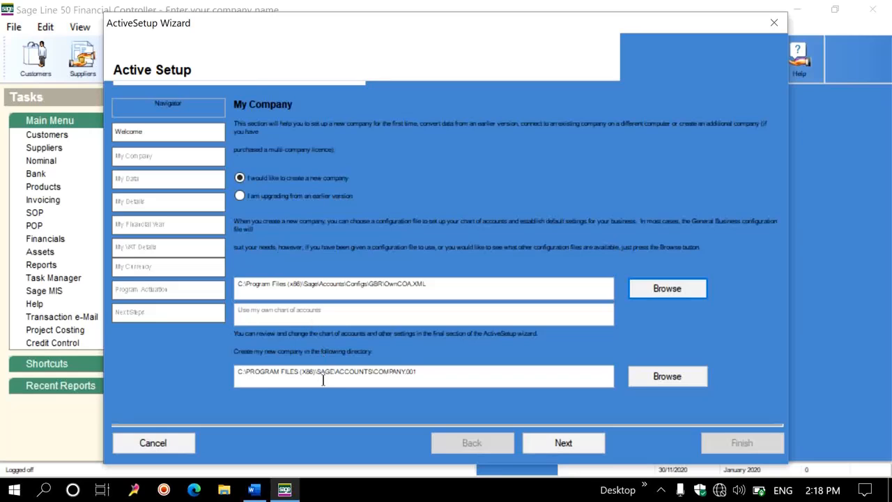
left_click(484, 374)
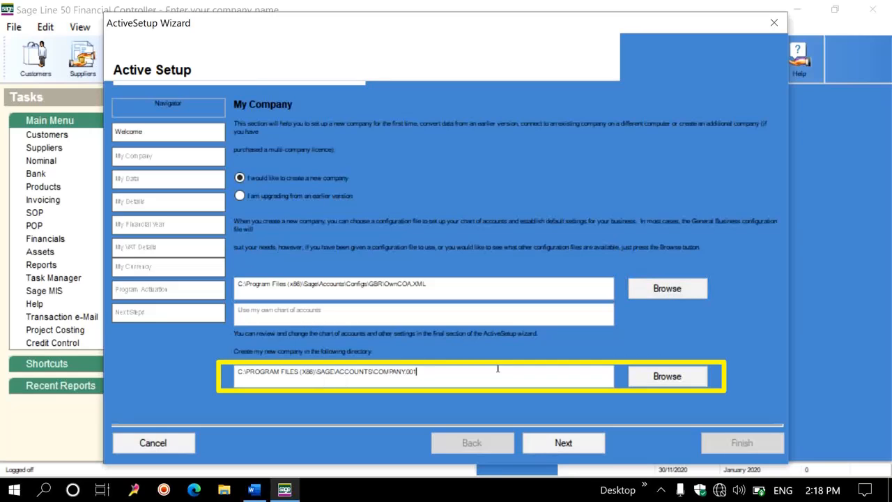
left_click_drag(458, 379, 232, 373)
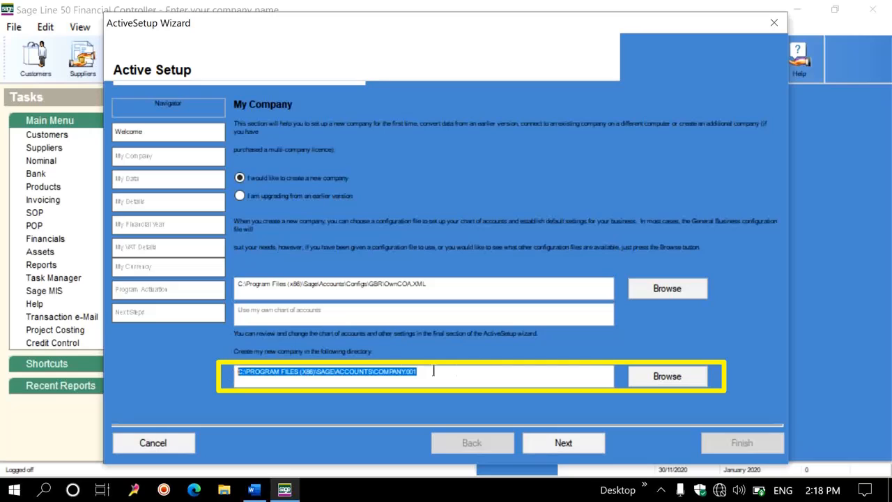
left_click(458, 371)
left_click_drag(458, 371, 238, 377)
left_click(423, 383)
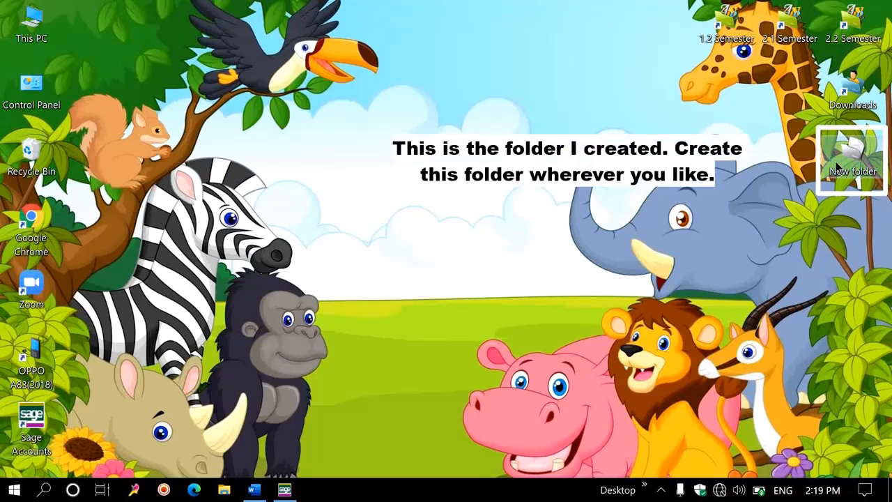
Step: Refresh the Windows desktop and switch back to the ActiveSetup Wizard in Sage Line 50
right_click(803, 206)
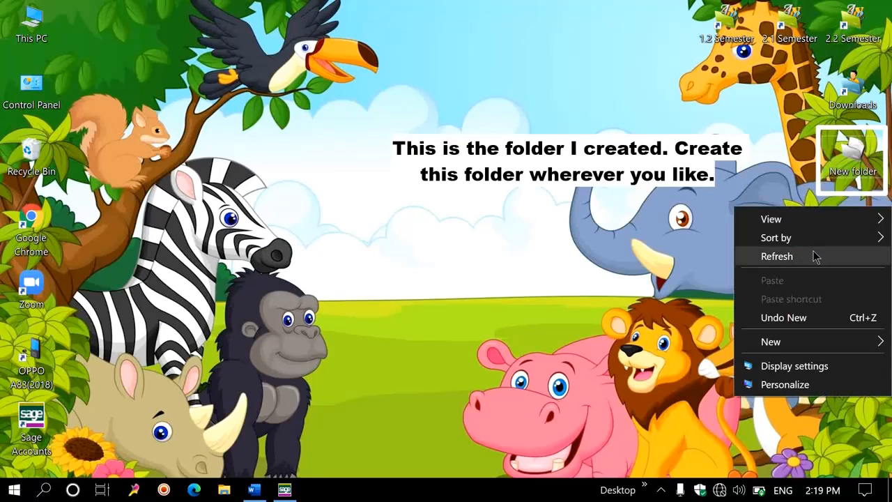
left_click(816, 256)
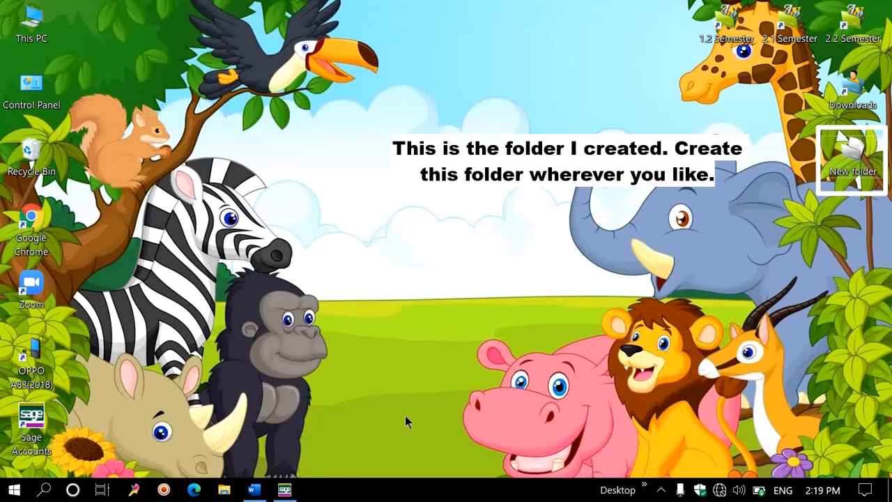
left_click(284, 490)
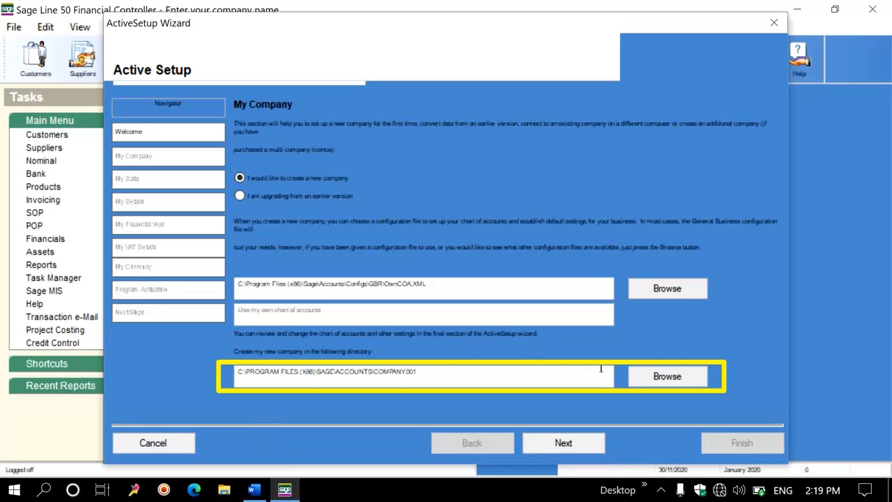
Step: Set the new company's directory to New folder on the Desktop and continue to the My Details page
left_click(646, 375)
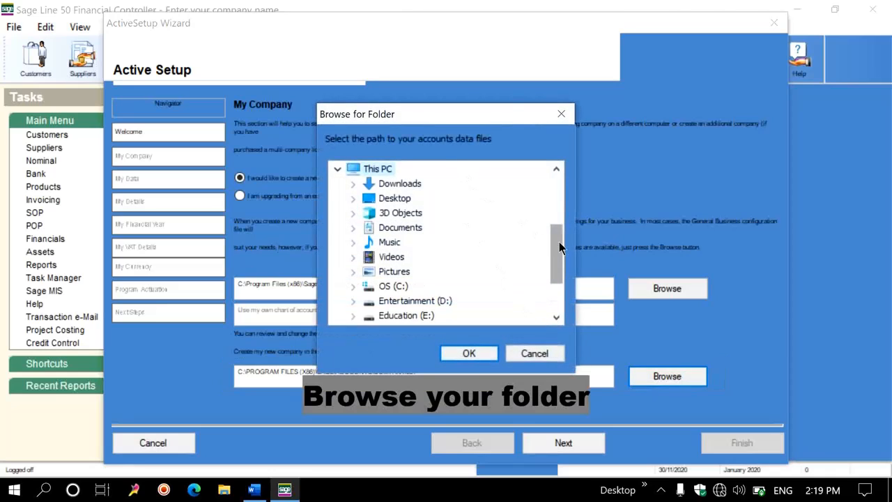
double_click(392, 201)
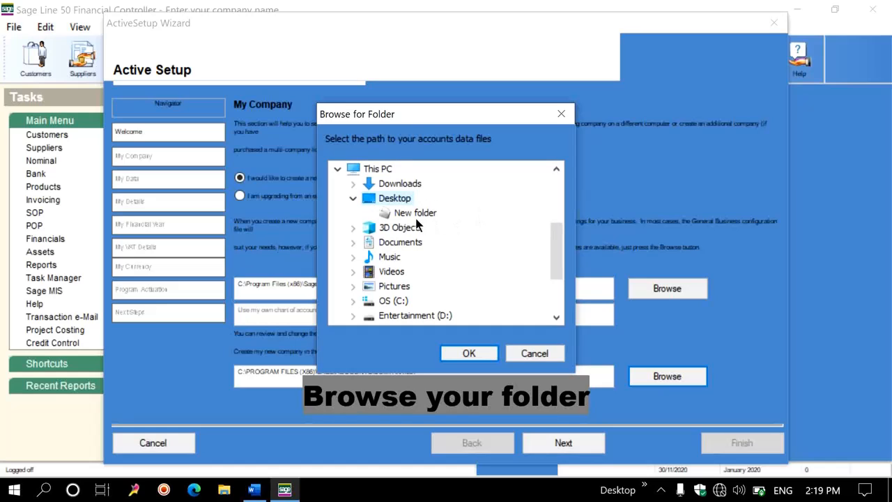
left_click(404, 216)
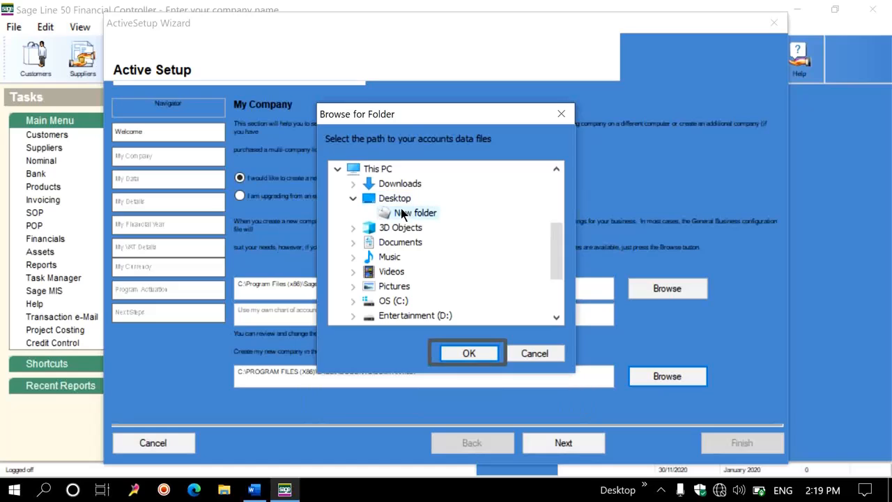
left_click(462, 350)
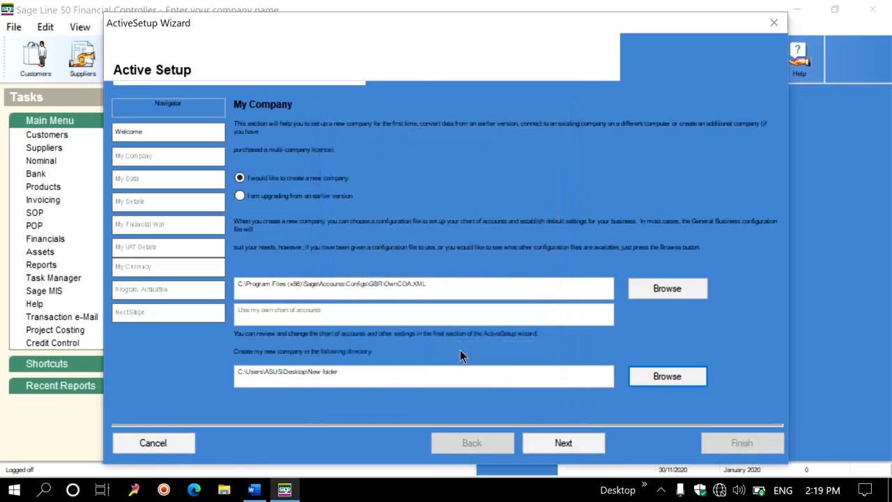
left_click(547, 443)
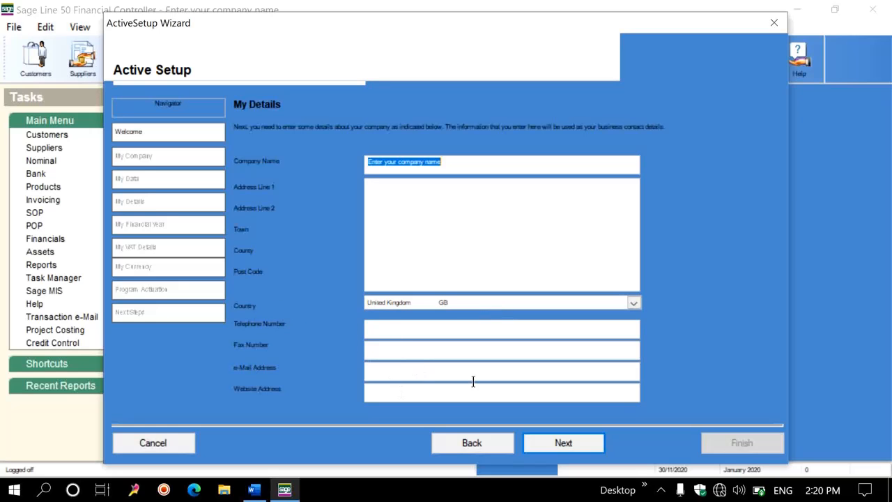
Step: Switch to the Practical Session 02 document in Word and read through the company name, financial year start and Company Details list
key("alt+Tab")
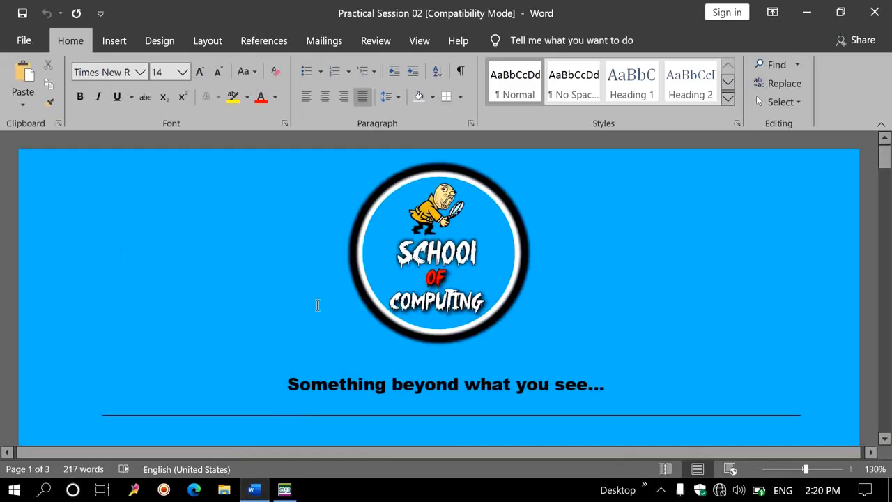
scroll(315, 305, "down", 3)
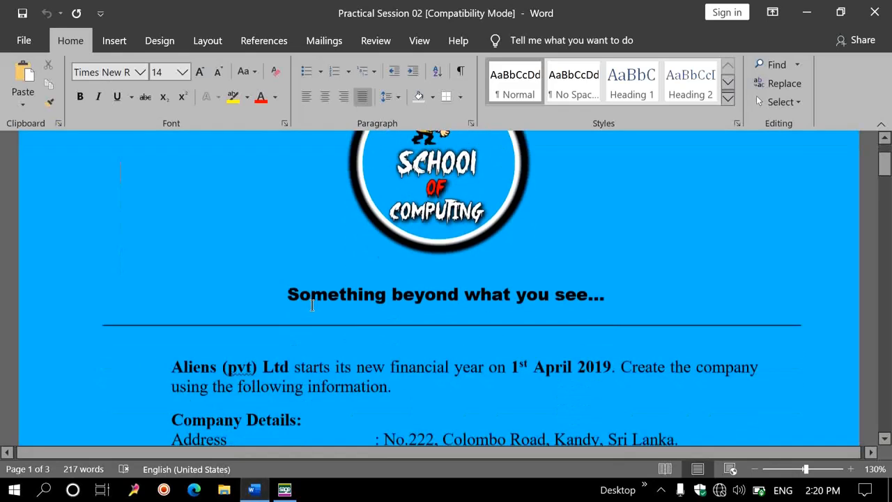
scroll(304, 300, "down", 1)
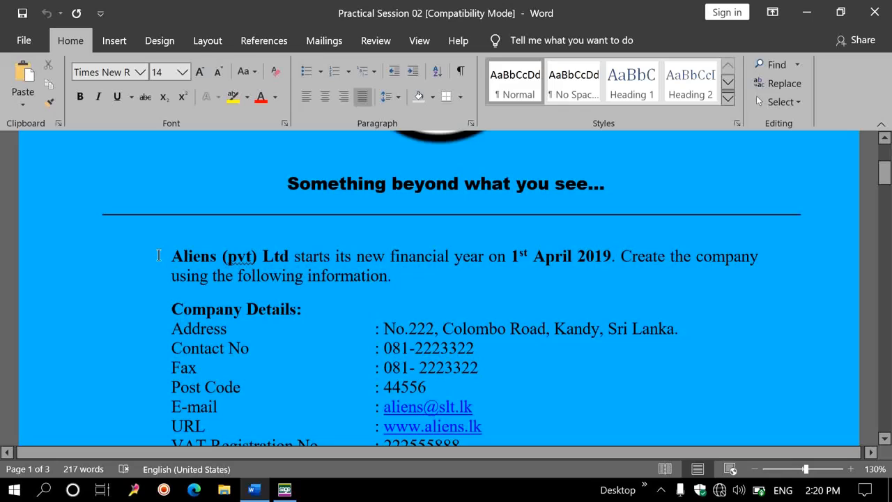
left_click_drag(280, 258, 208, 258)
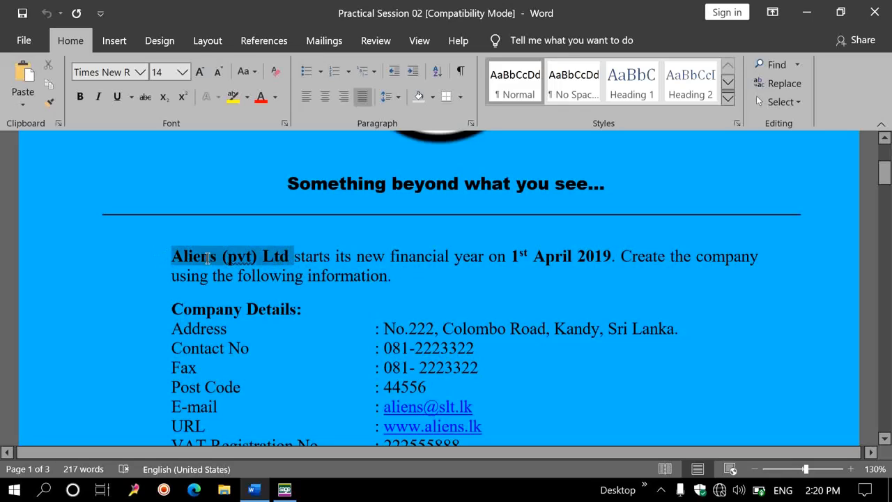
left_click(447, 258)
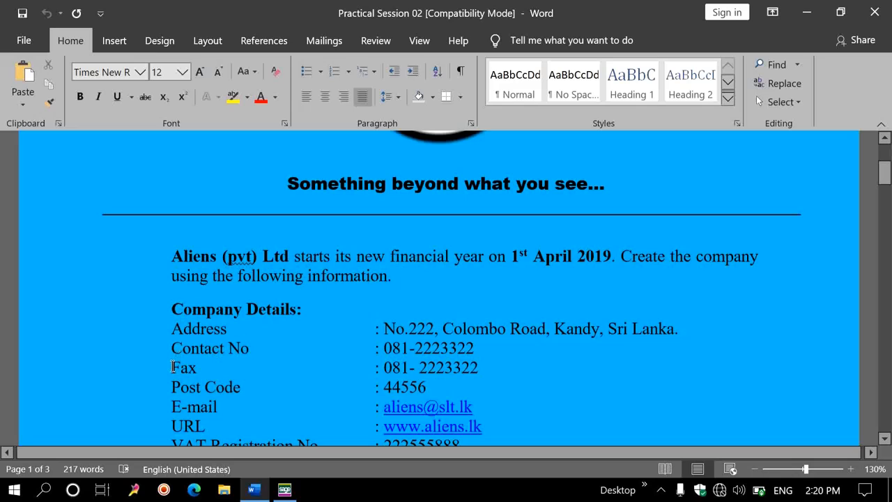
scroll(169, 380, "down", 1)
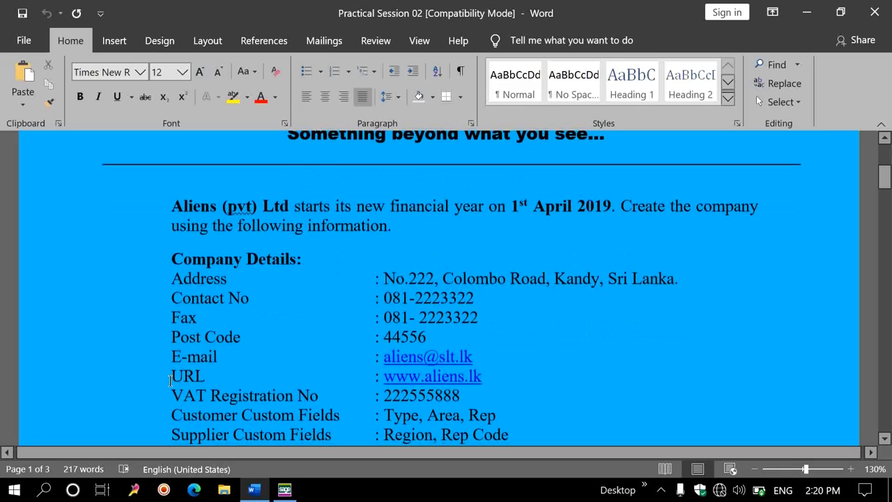
scroll(176, 368, "down", 1)
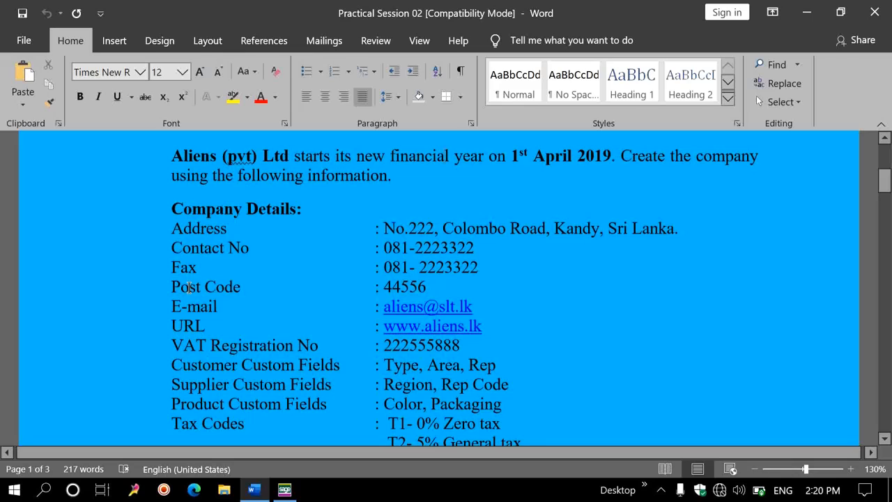
scroll(189, 288, "up", 1)
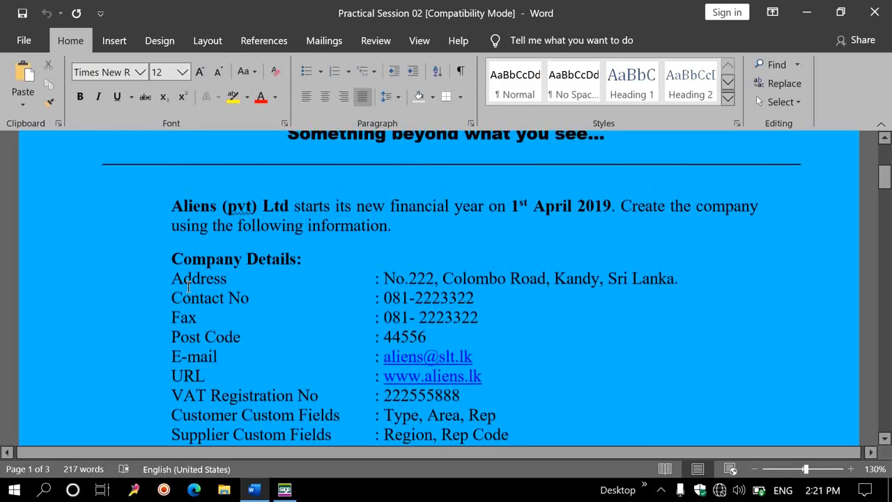
Step: Copy Aliens (pvt) Ltd from the Word document and paste it over the placeholder as the Company Name in Sage's setup wizard
left_click_drag(155, 205, 283, 209)
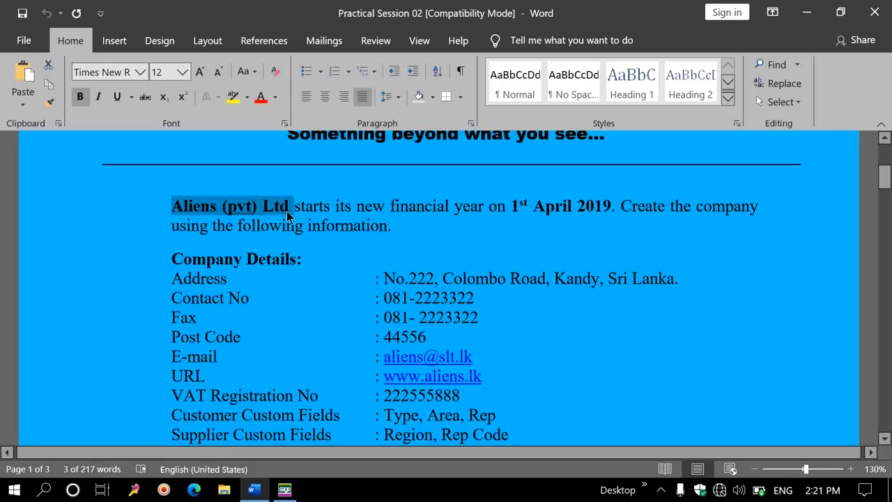
right_click(287, 211)
left_click(309, 235)
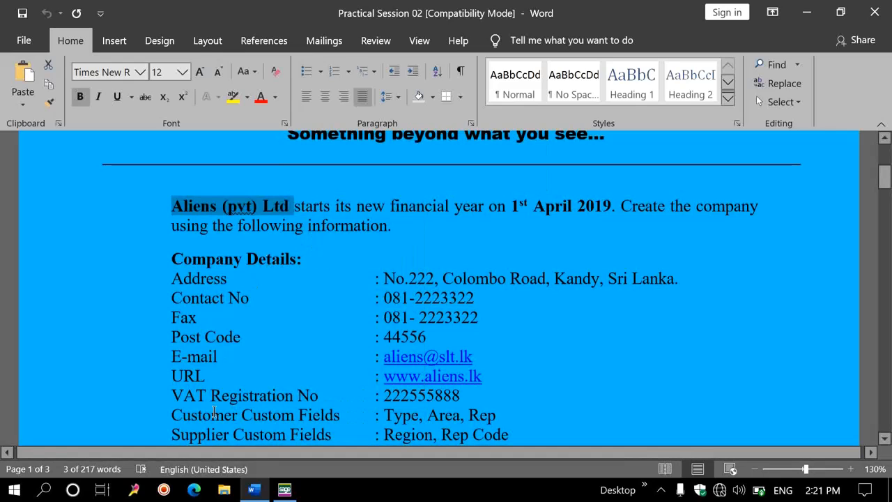
left_click(282, 492)
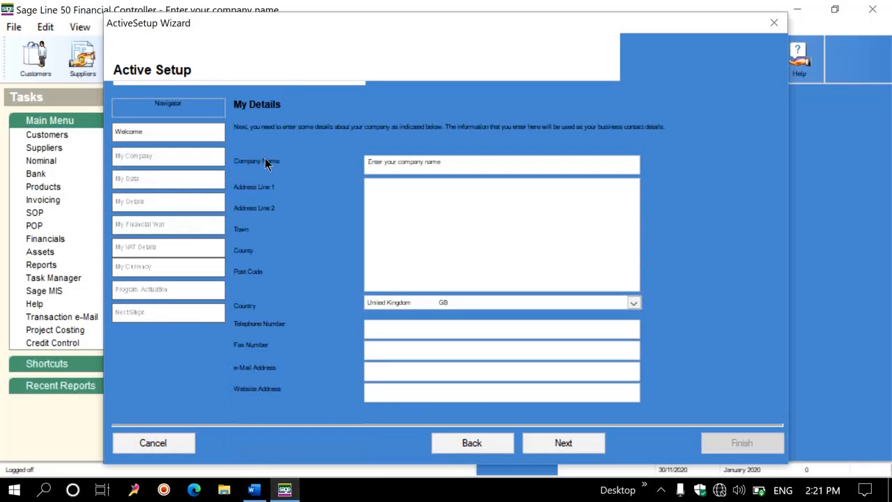
left_click_drag(447, 162, 358, 171)
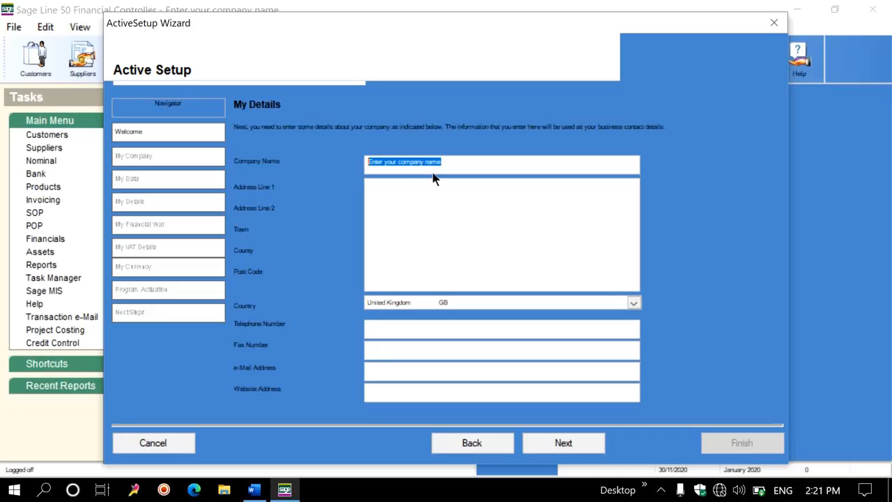
key("ctrl+v")
Step: Copy the building number of the company address from the Word document into Address Line 1 of the Sage setup wizard
left_click(254, 490)
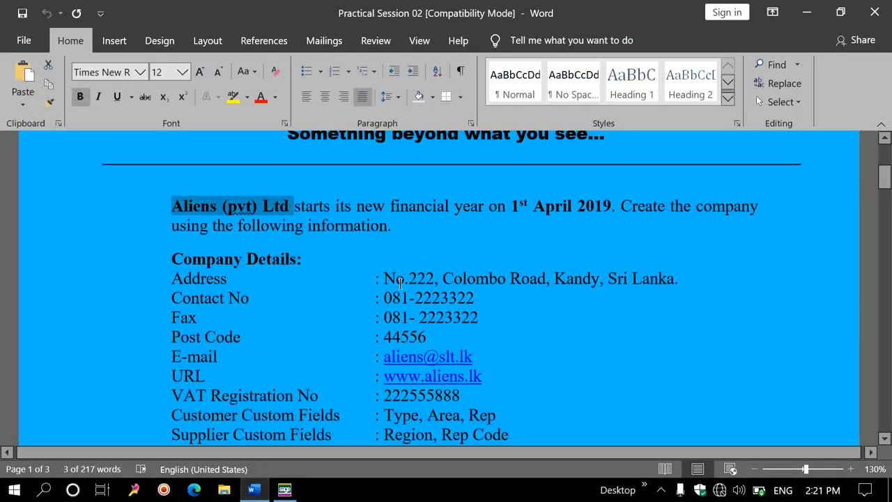
left_click_drag(384, 279, 430, 278)
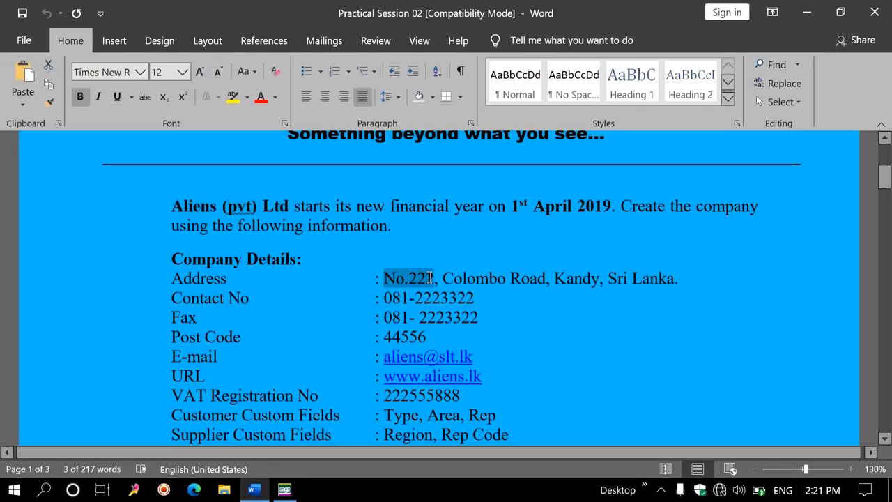
right_click(430, 278)
left_click(465, 97)
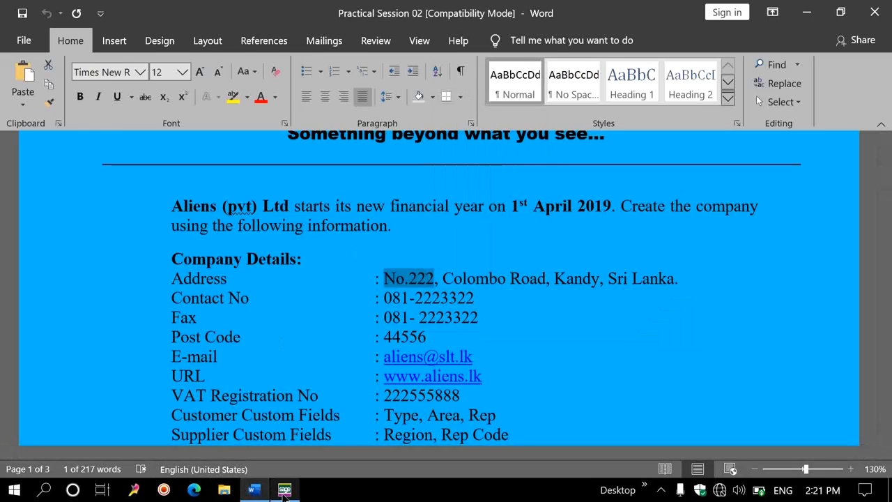
left_click(284, 491)
left_click(380, 188)
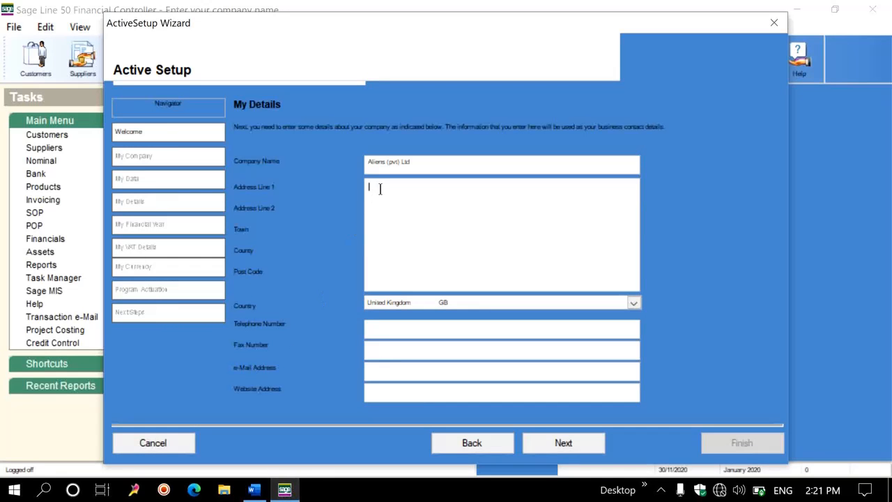
type("No.222")
Step: Copy the street name of the company address from the Word document into Address Line 2 of the Sage setup wizard
left_click(254, 491)
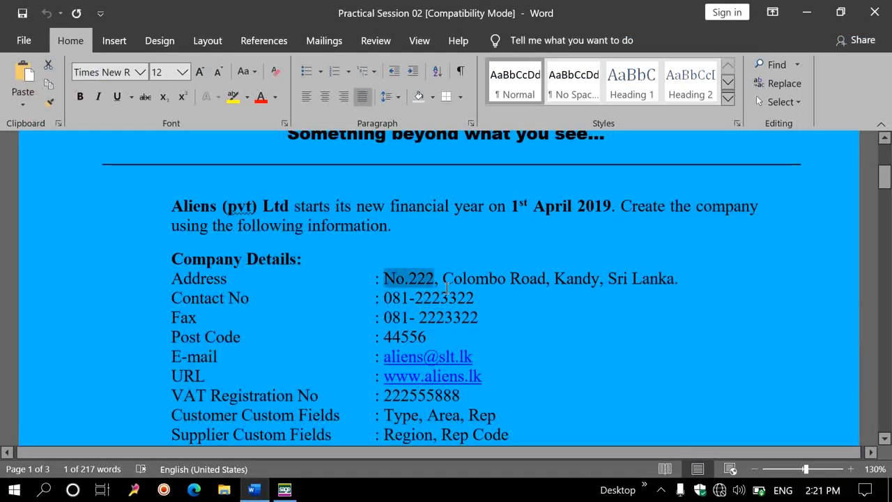
left_click_drag(444, 279, 538, 281)
right_click(538, 280)
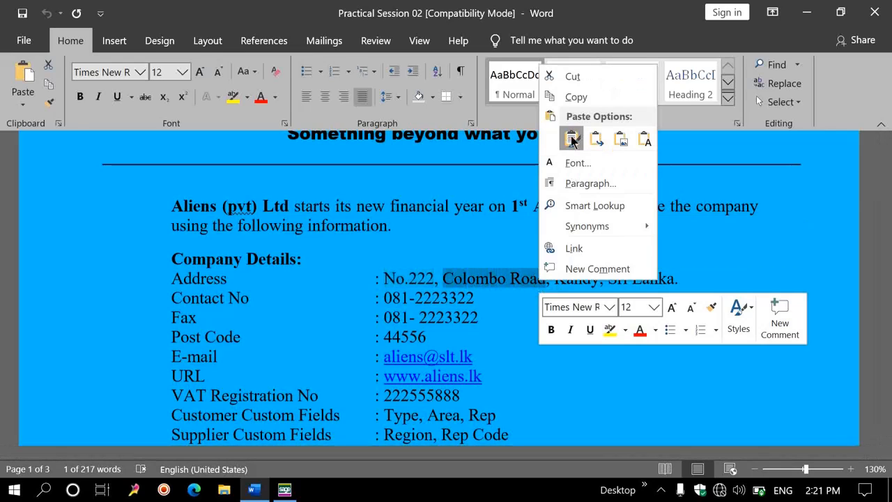
left_click(574, 97)
left_click(284, 491)
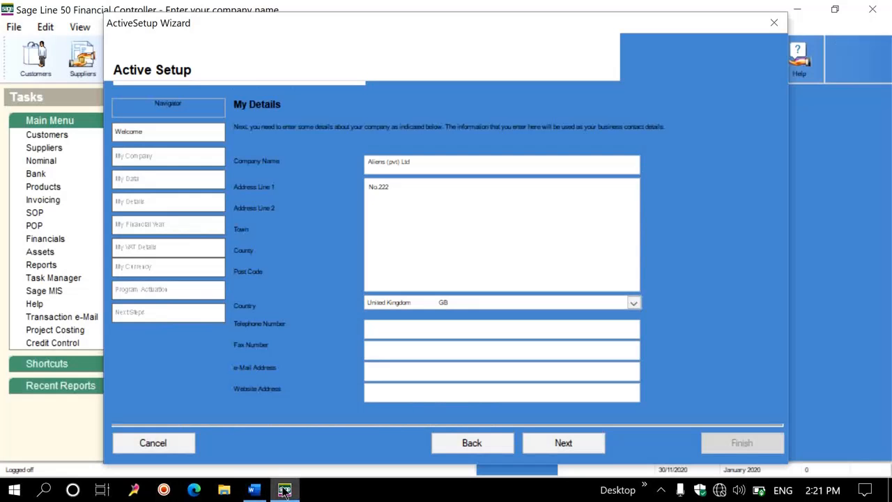
right_click(387, 203)
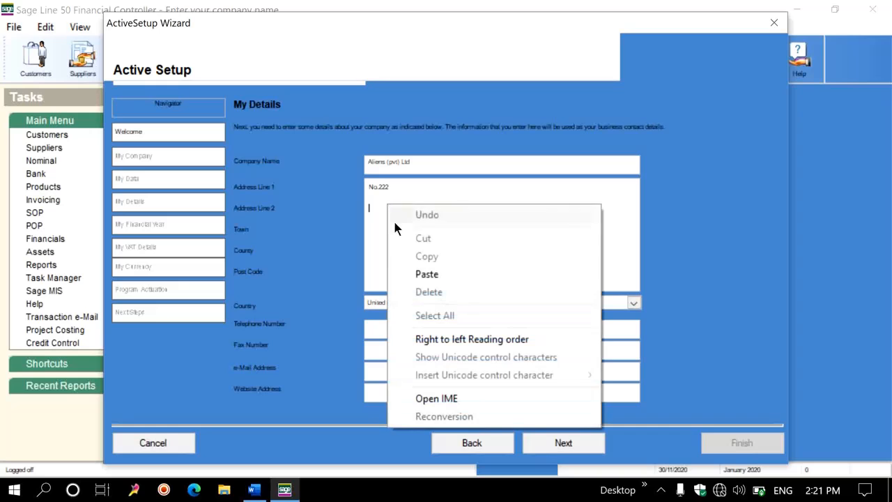
left_click(426, 272)
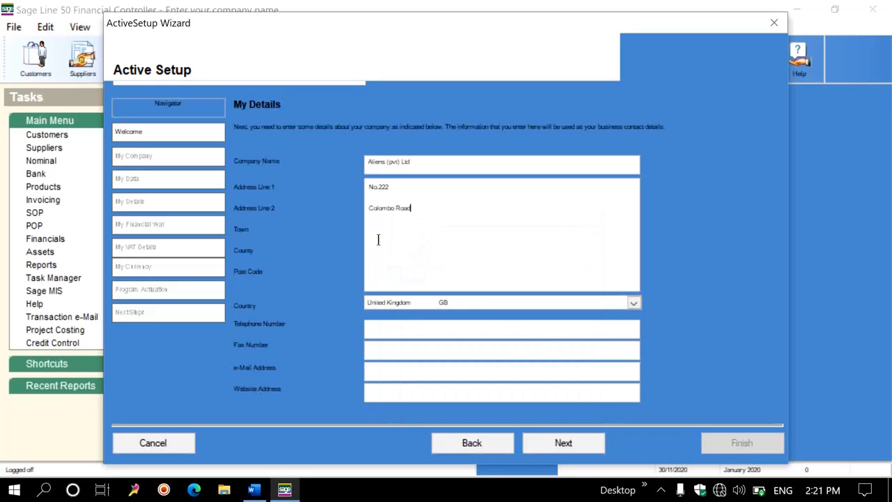
Step: Copy the town of the company address from the Word document into the Town line of the Sage setup wizard
left_click(254, 490)
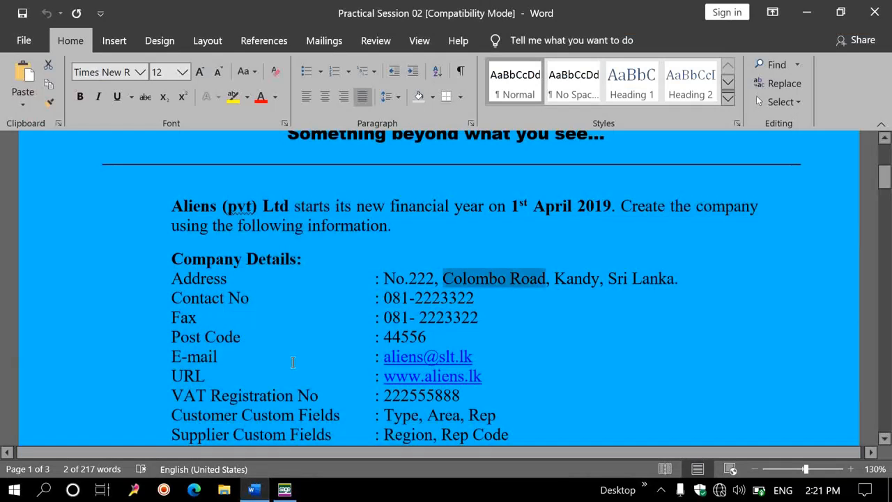
left_click_drag(555, 280, 598, 279)
right_click(594, 283)
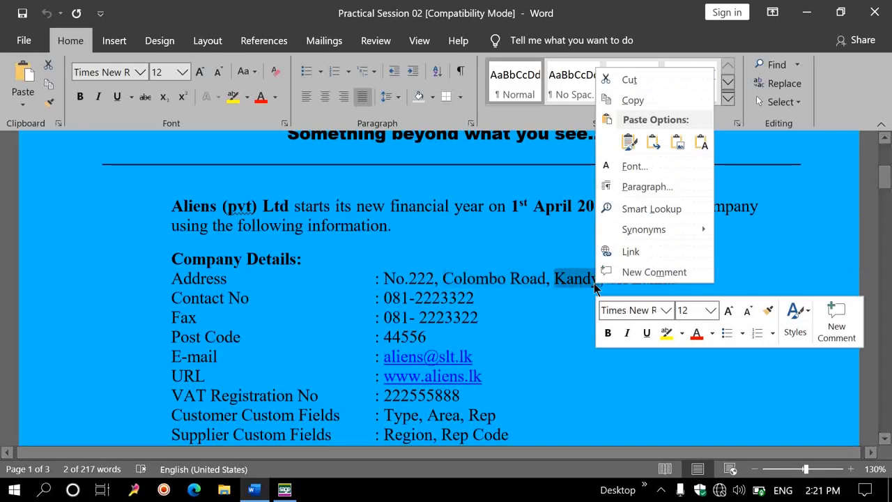
left_click(614, 102)
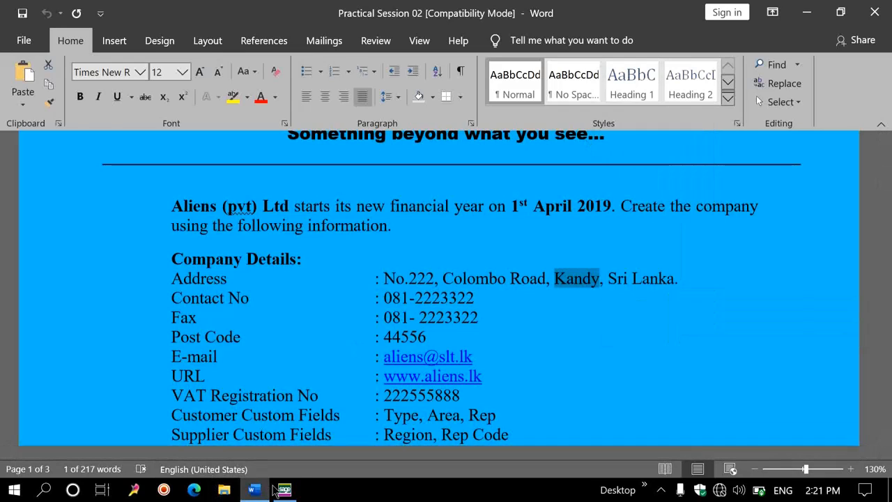
left_click(285, 490)
left_click(391, 231)
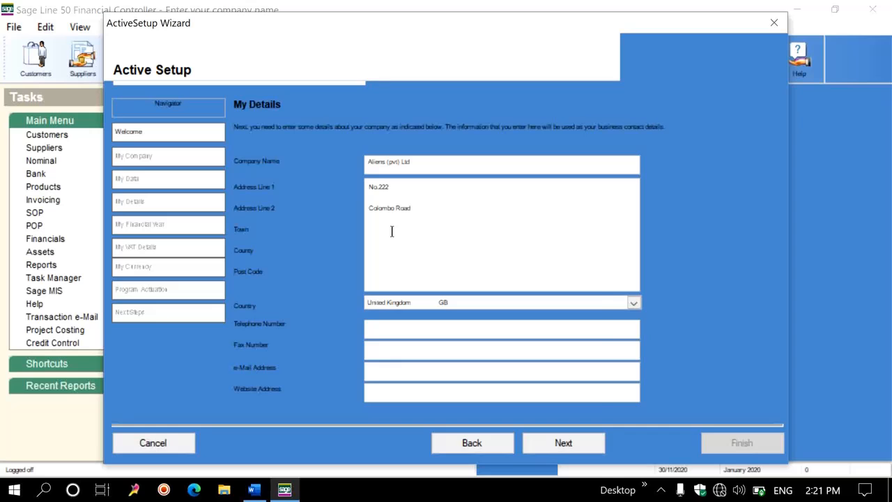
right_click(392, 232)
left_click(427, 301)
Step: Copy the country name from the company address in the Word document into the County line of the Sage setup wizard
left_click(254, 490)
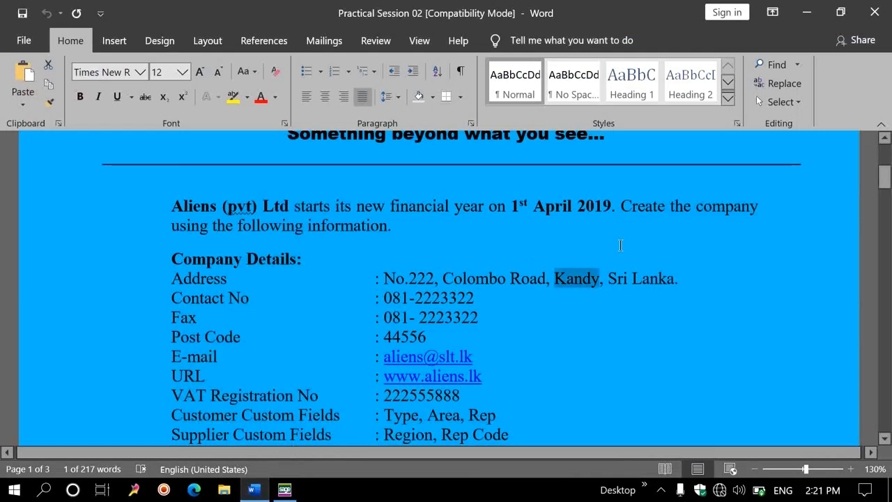
left_click_drag(676, 278, 619, 279)
right_click(619, 279)
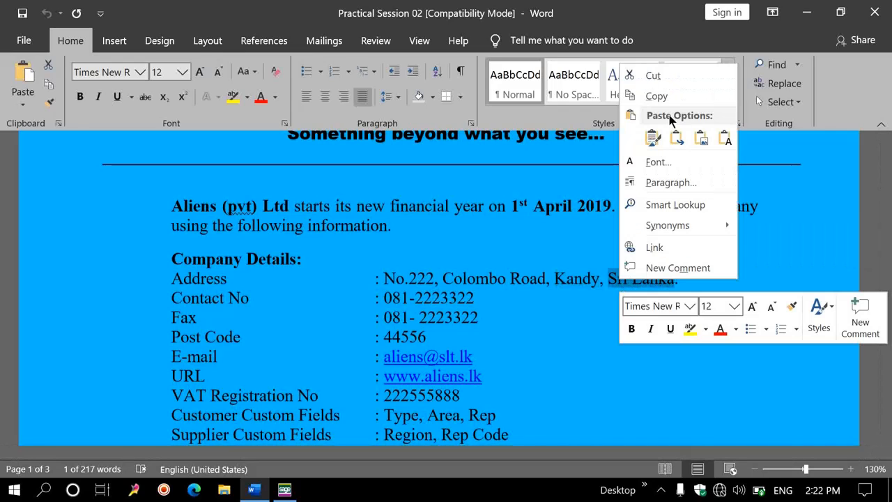
left_click(665, 94)
left_click(286, 490)
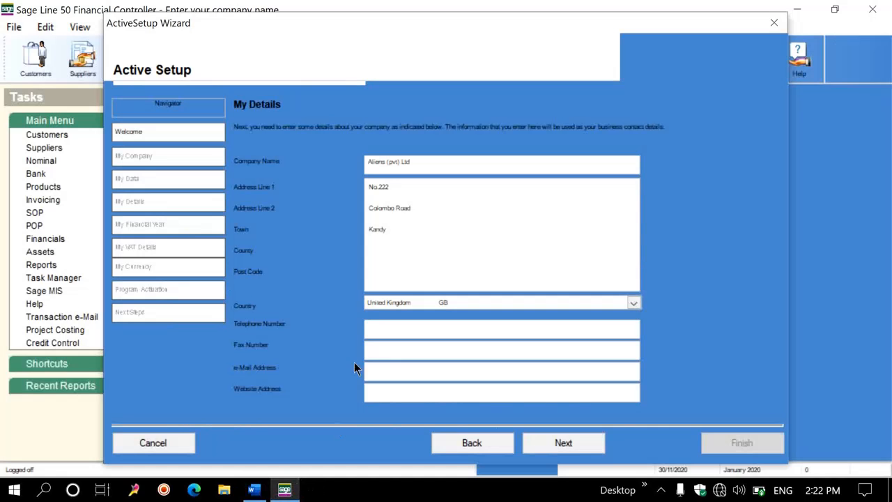
right_click(385, 249)
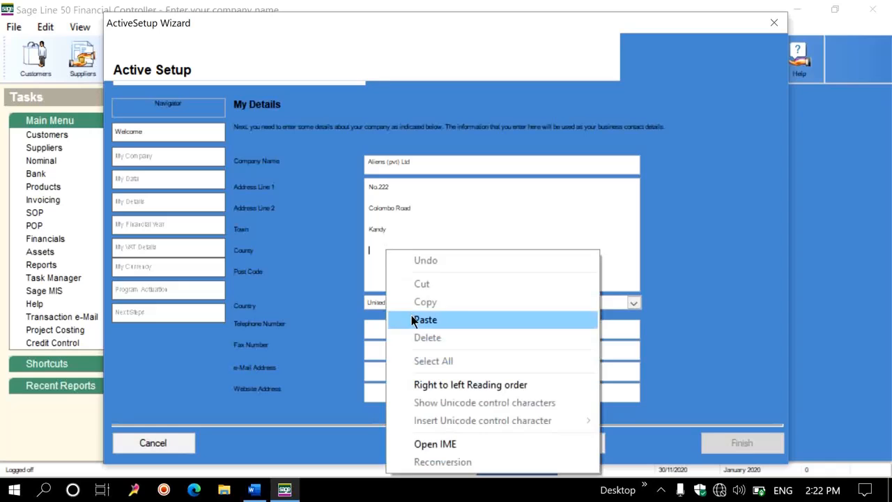
left_click(392, 318)
left_click(389, 274)
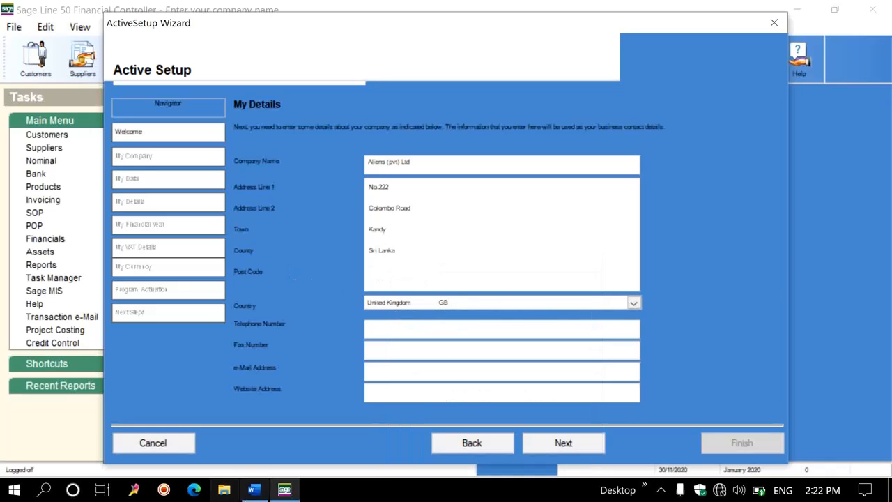
Step: Copy the post code from the company details in the Word document into the Post Code line of the Sage setup wizard
left_click(253, 490)
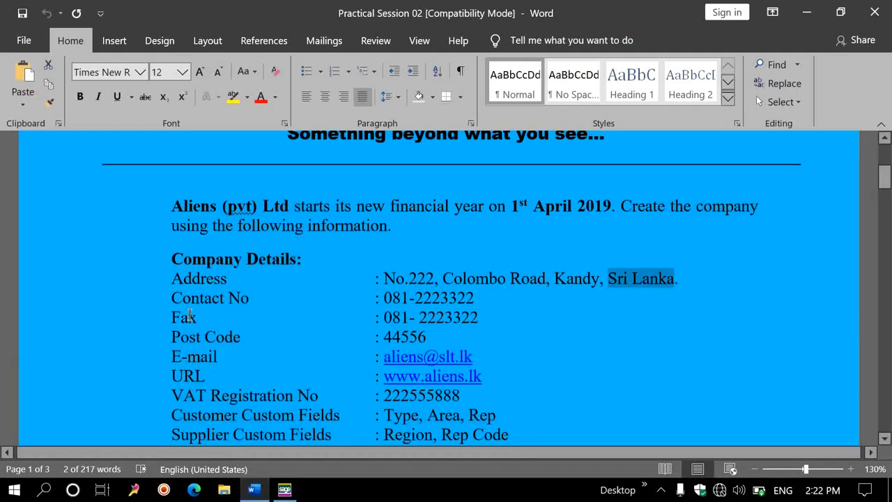
left_click_drag(207, 338, 386, 332)
right_click(395, 335)
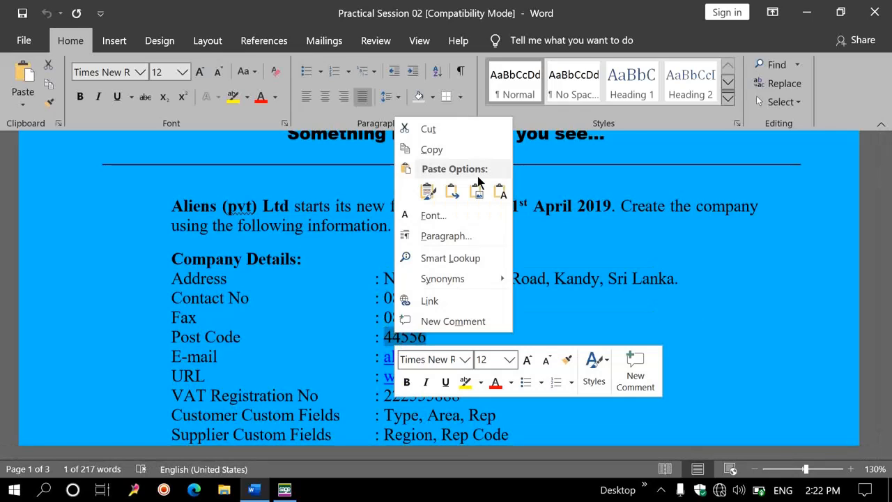
left_click(432, 149)
left_click(284, 490)
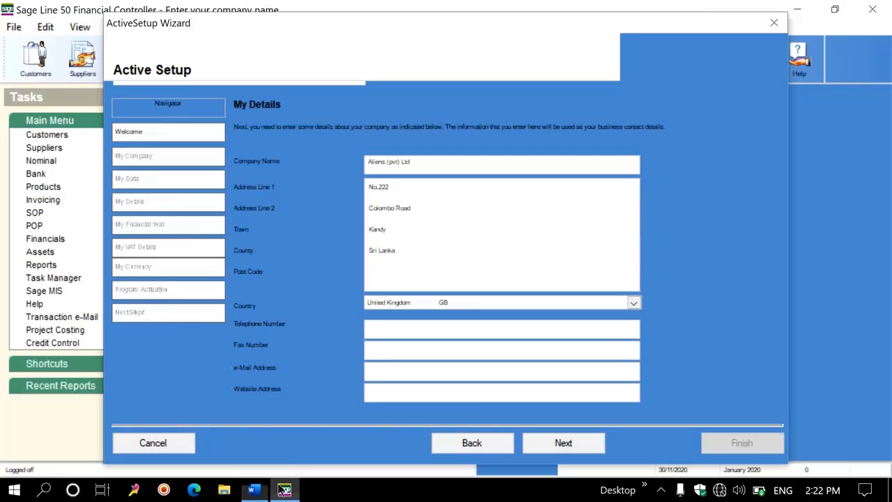
left_click(377, 269)
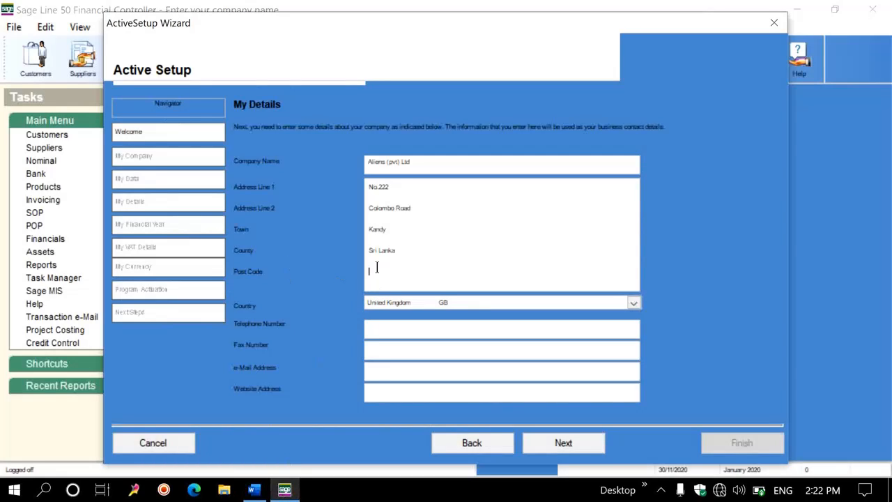
key("ctrl+v")
Step: Set the company's country to Sri Lanka (LK) in the wizard's contact details
left_click(635, 303)
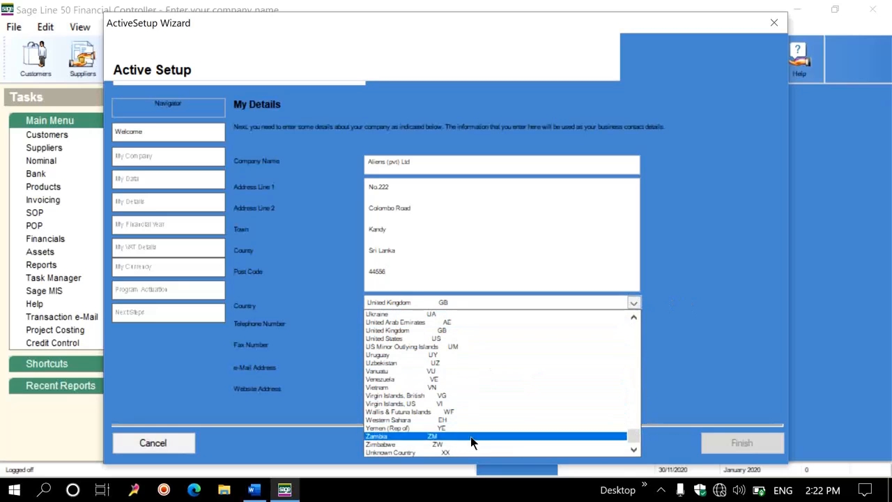
scroll(446, 399, "up", 1)
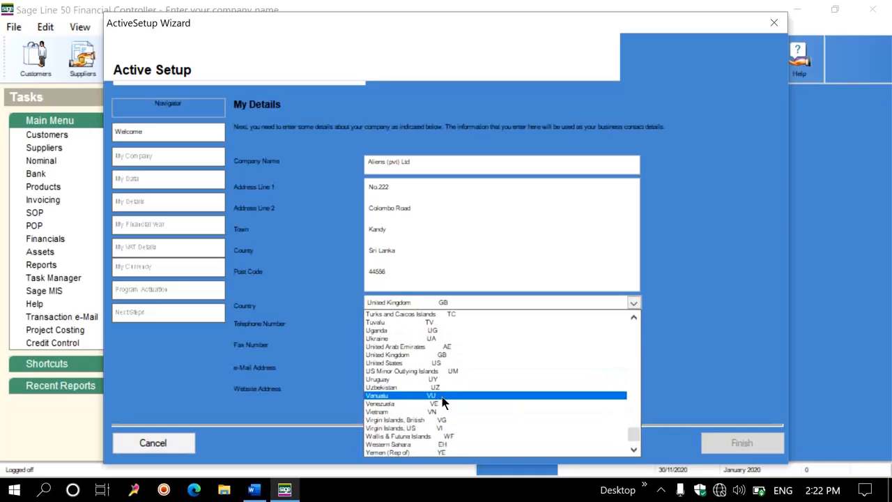
scroll(442, 397, "up", 4)
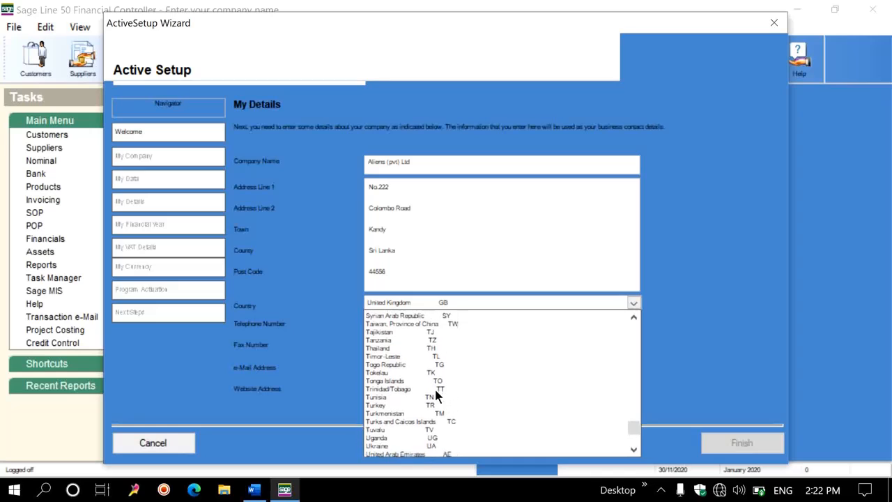
scroll(437, 396, "up", 4)
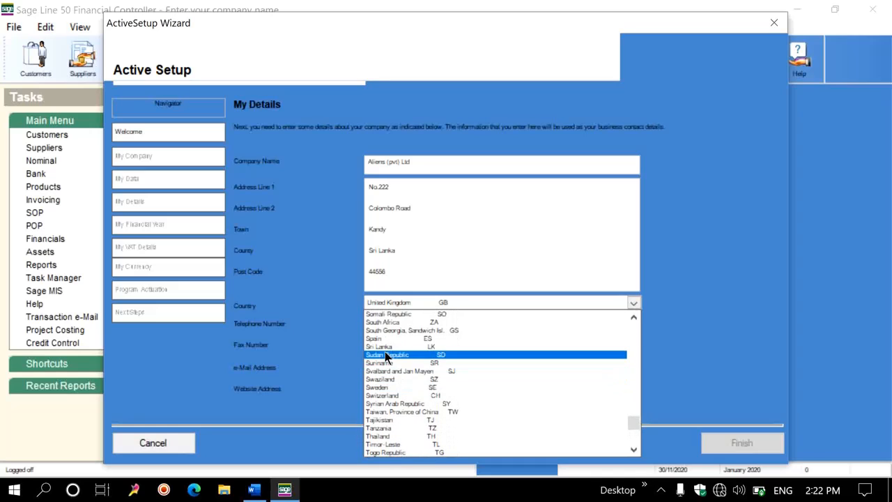
left_click(380, 346)
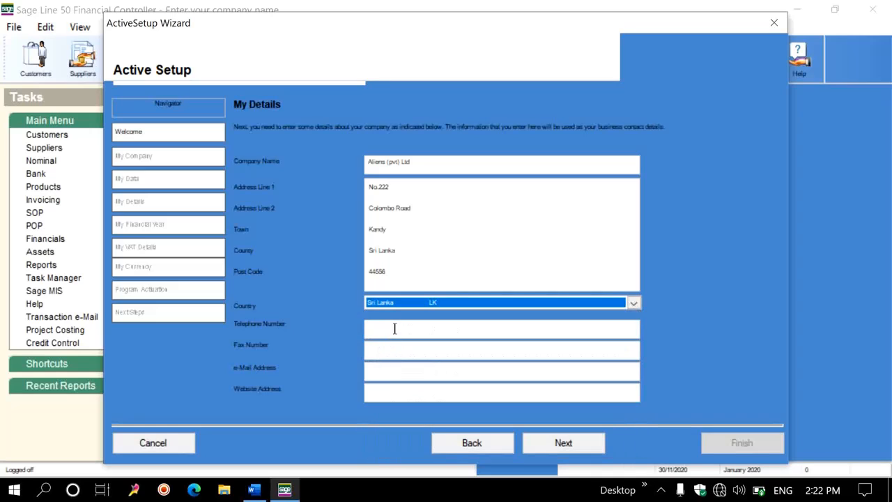
Step: Copy the company's contact number from the Word document into the Telephone Number field of the Sage setup wizard
left_click(394, 328)
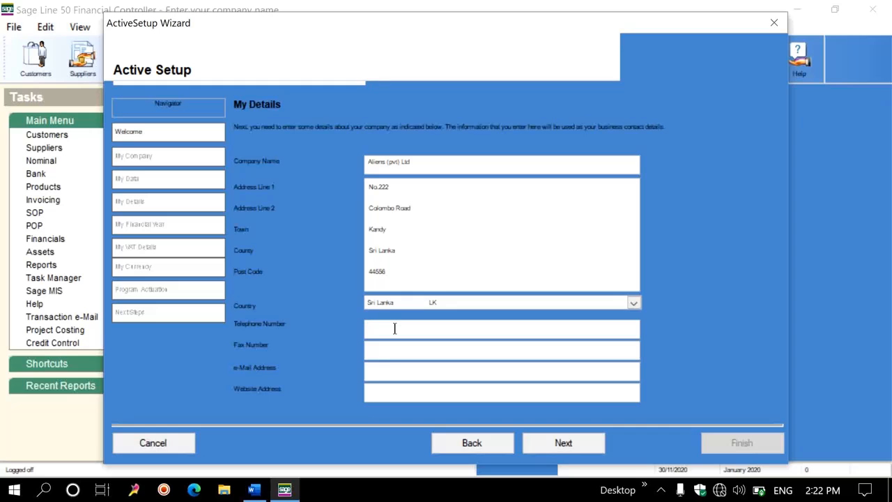
left_click(254, 490)
scroll(152, 328, "down", 2)
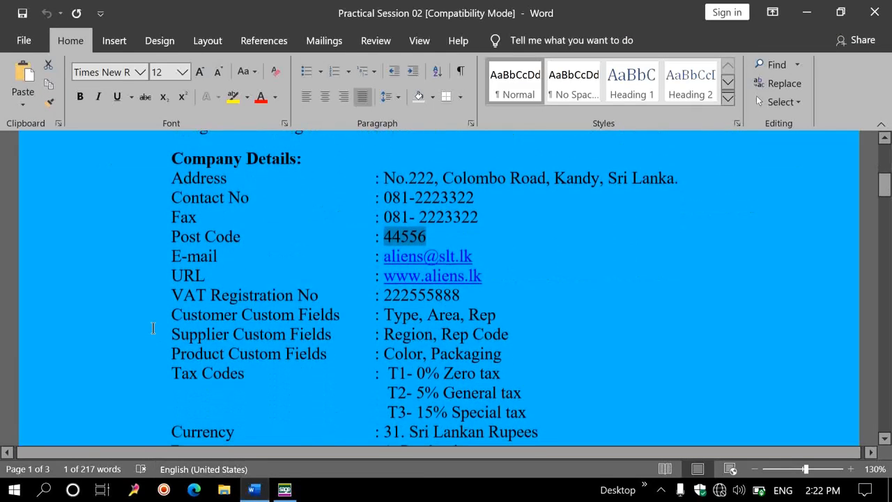
left_click(164, 203)
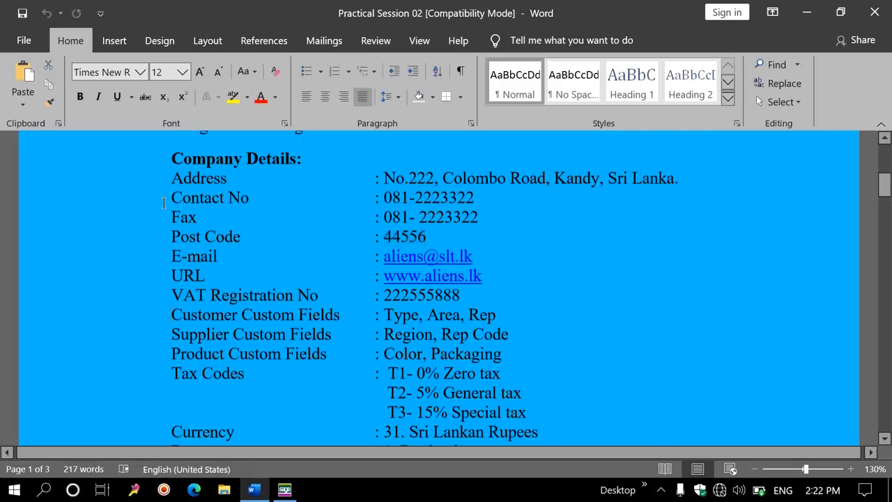
left_click_drag(475, 198, 171, 200)
left_click(472, 199)
left_click_drag(471, 199, 386, 200)
right_click(388, 201)
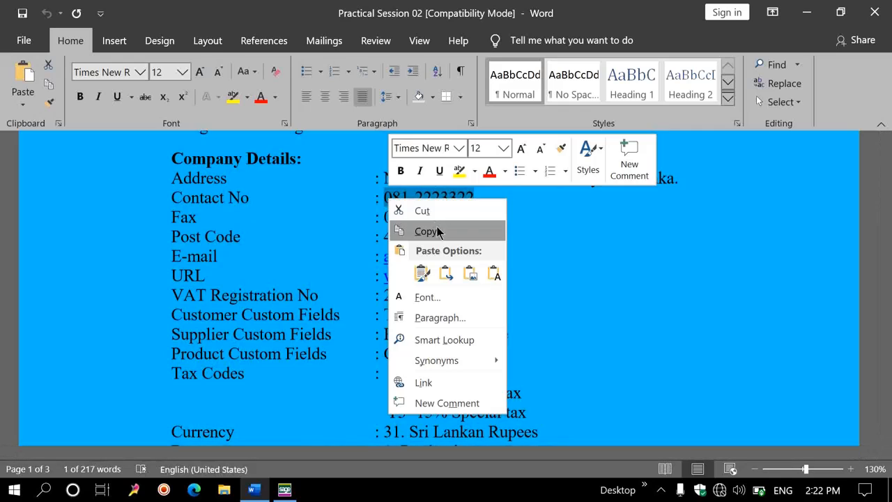
left_click(474, 231)
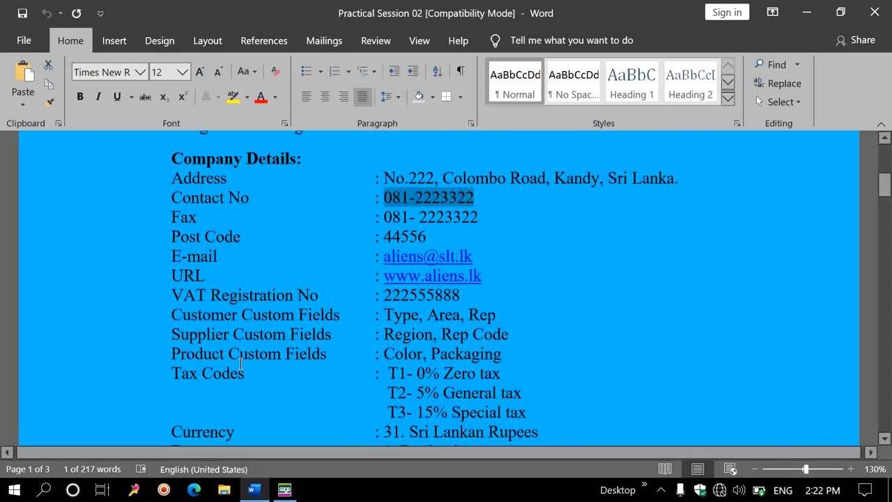
left_click(284, 490)
left_click(381, 324)
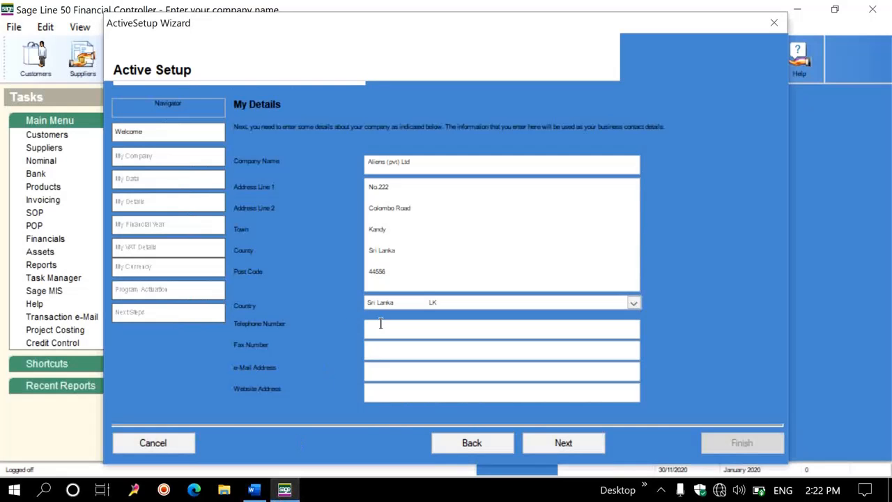
right_click(398, 329)
left_click(448, 171)
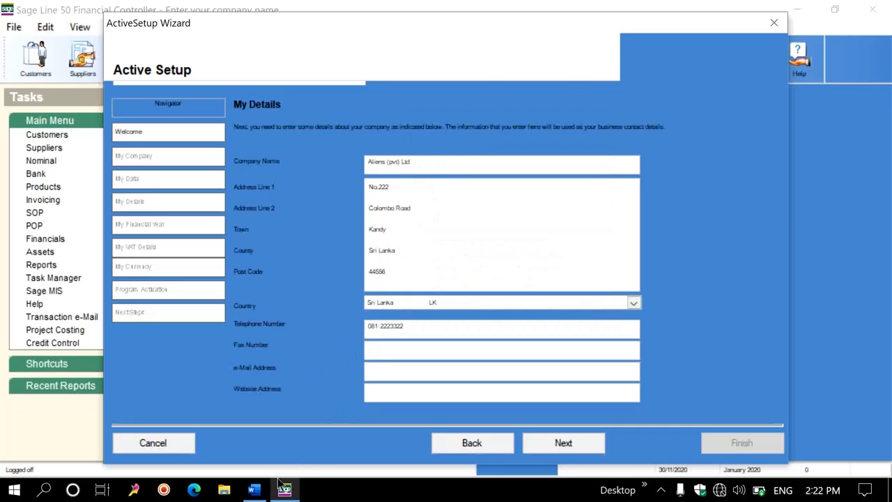
Step: Copy the company's fax number from the Word document into the Fax Number field of the Sage setup wizard
left_click(253, 490)
left_click_drag(169, 218, 389, 221)
left_click(480, 217)
right_click(390, 222)
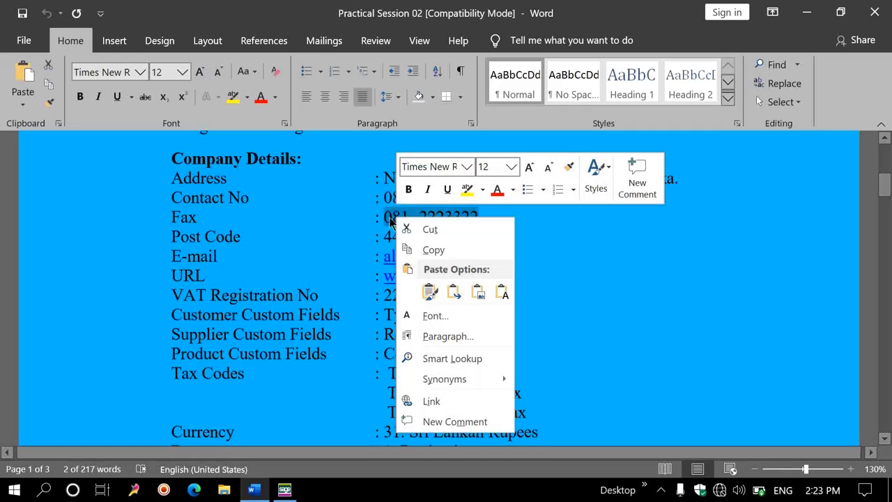
left_click(451, 250)
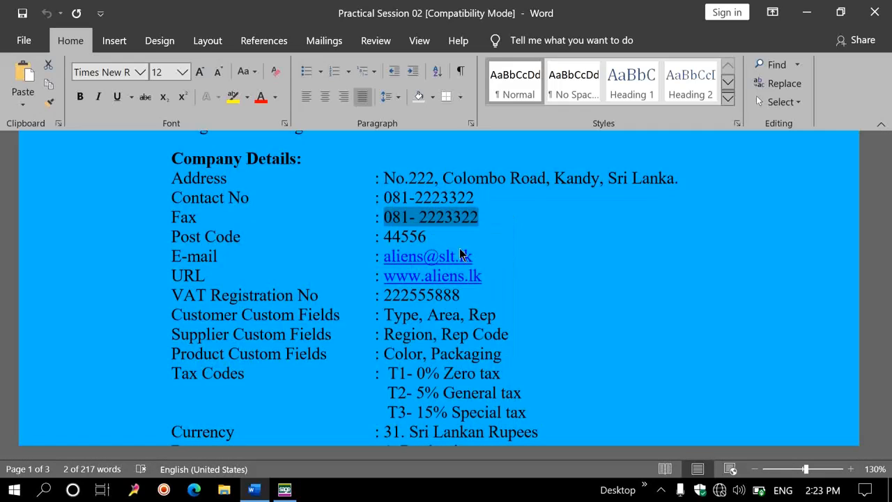
left_click(282, 490)
left_click(370, 346)
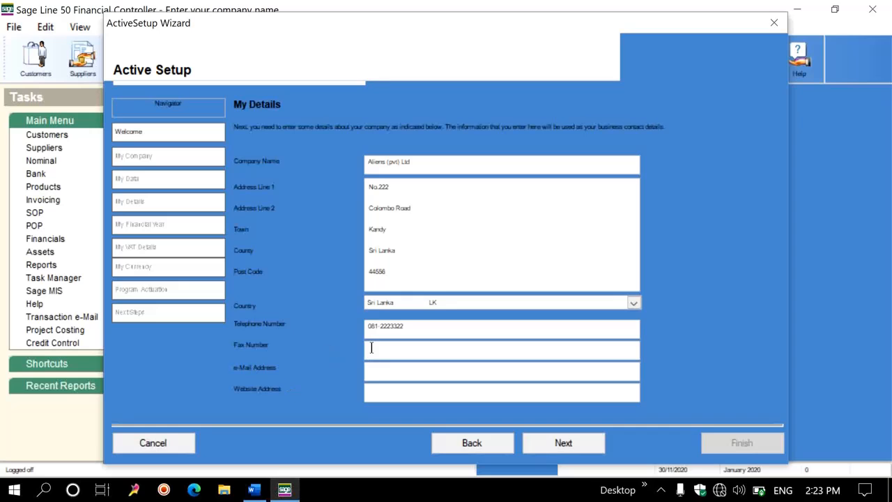
right_click(372, 347)
left_click(407, 195)
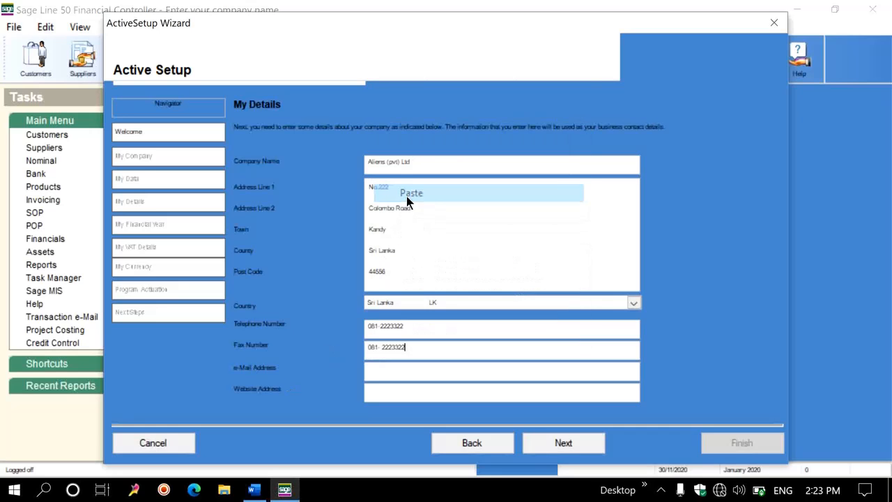
Step: Copy the company's e-mail address from the Word document into the e-Mail Address field of the Sage setup wizard
key("Tab")
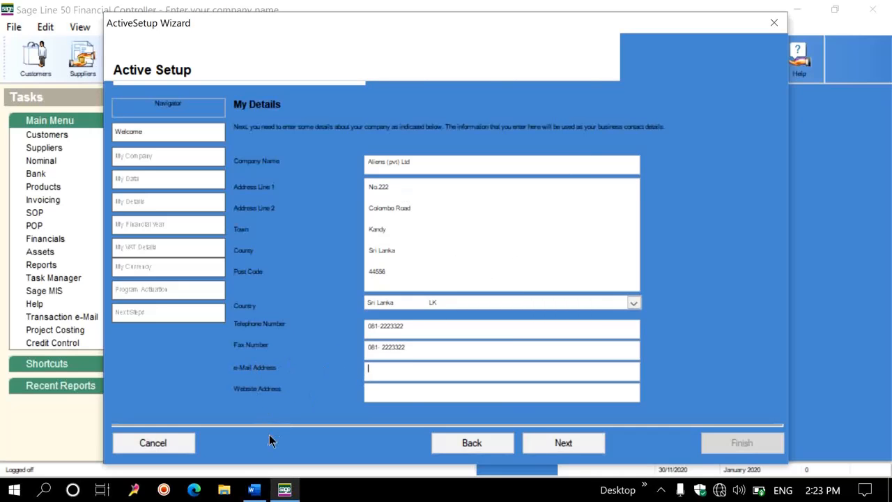
left_click(254, 490)
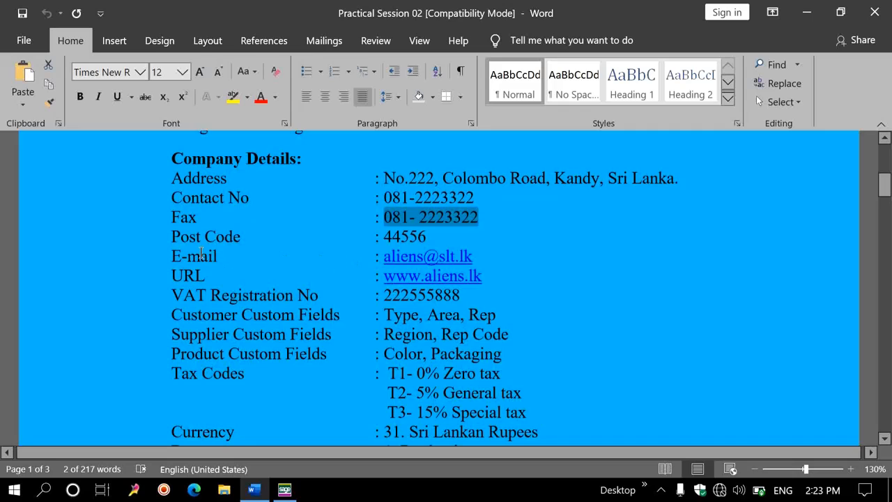
left_click_drag(166, 256, 389, 259)
left_click(481, 256)
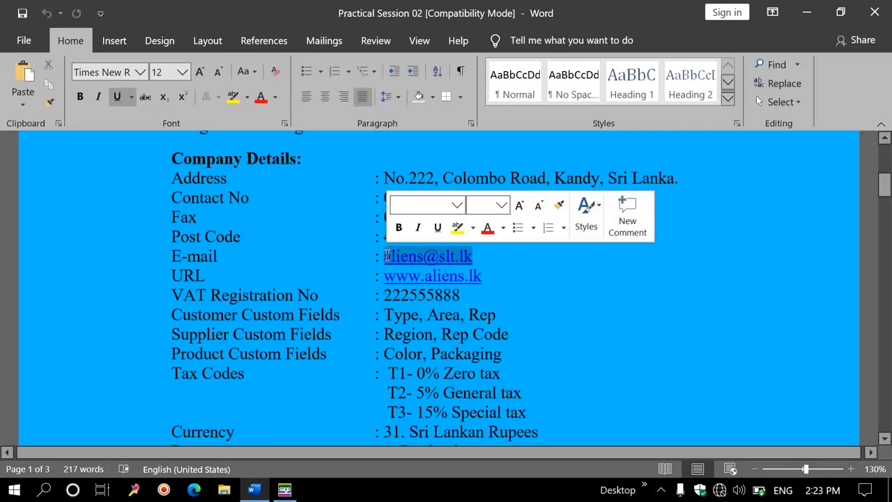
right_click(388, 260)
left_click(427, 231)
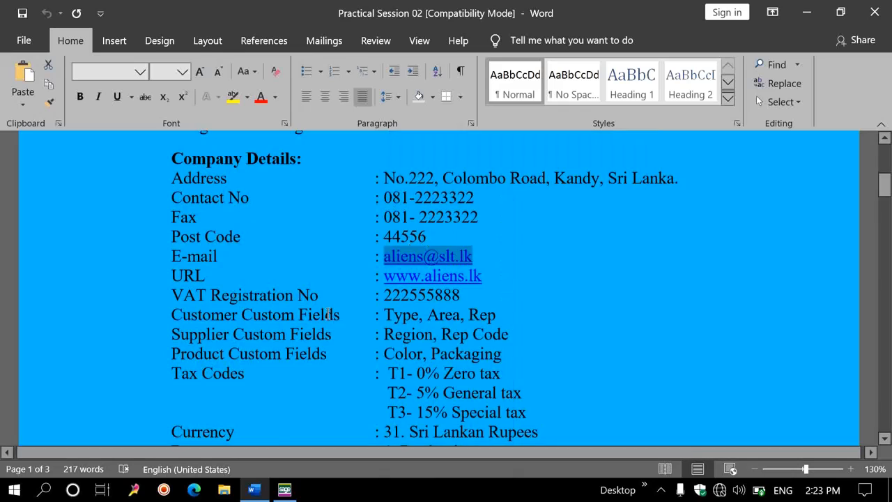
left_click(284, 490)
left_click(388, 368)
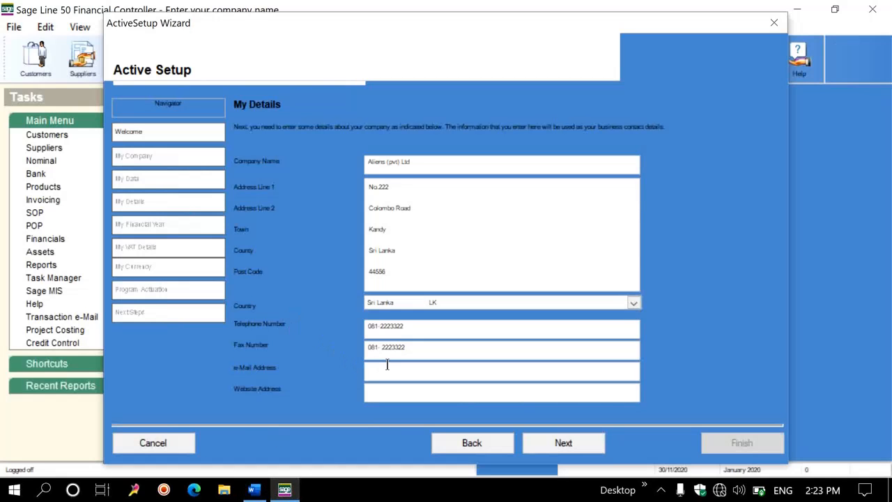
right_click(388, 365)
left_click(439, 205)
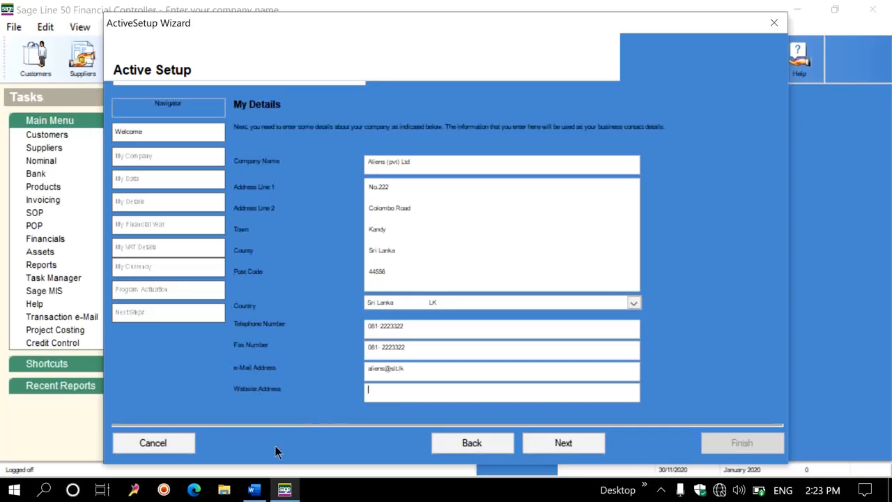
left_click(261, 487)
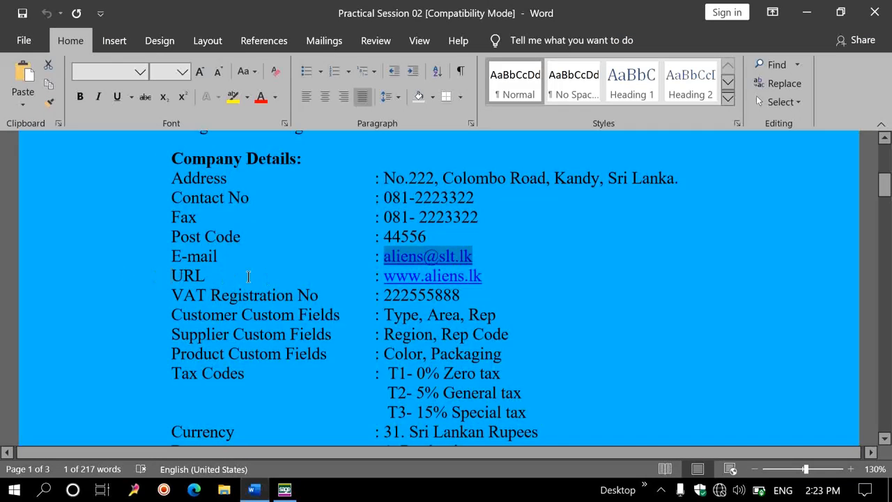
left_click_drag(248, 277, 385, 277)
left_click(497, 277)
right_click(388, 280)
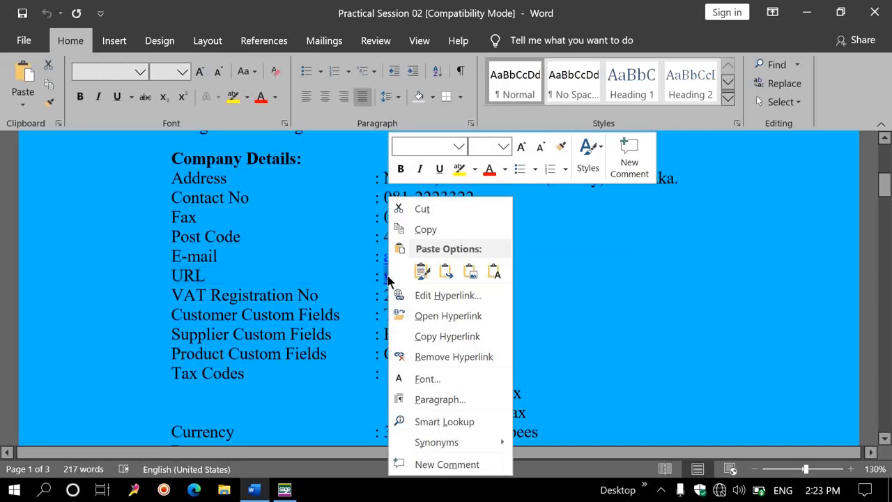
left_click(423, 230)
left_click(284, 490)
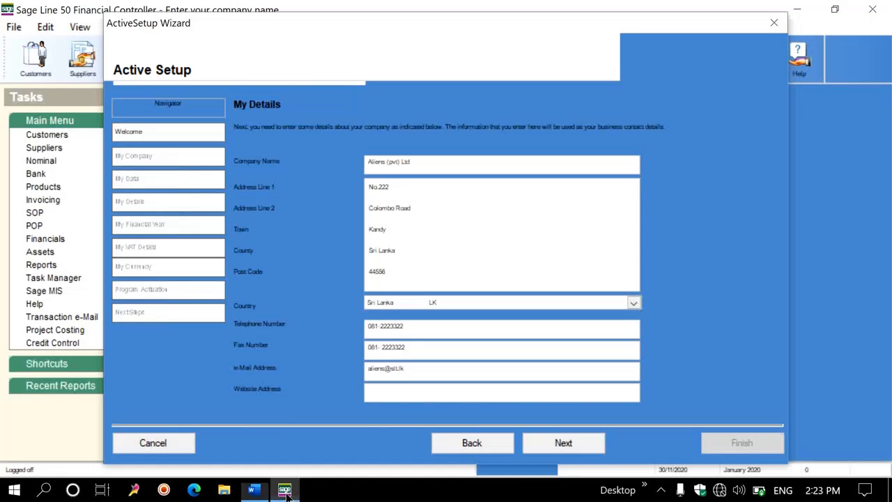
right_click(383, 389)
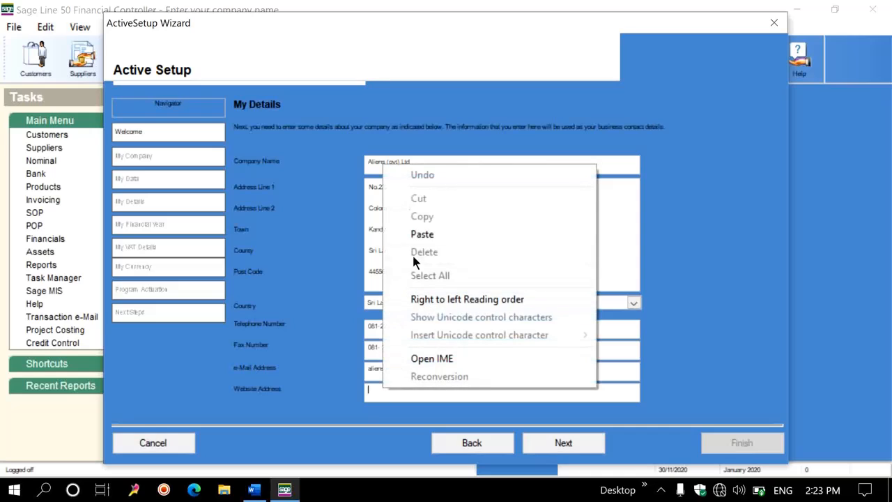
left_click(419, 236)
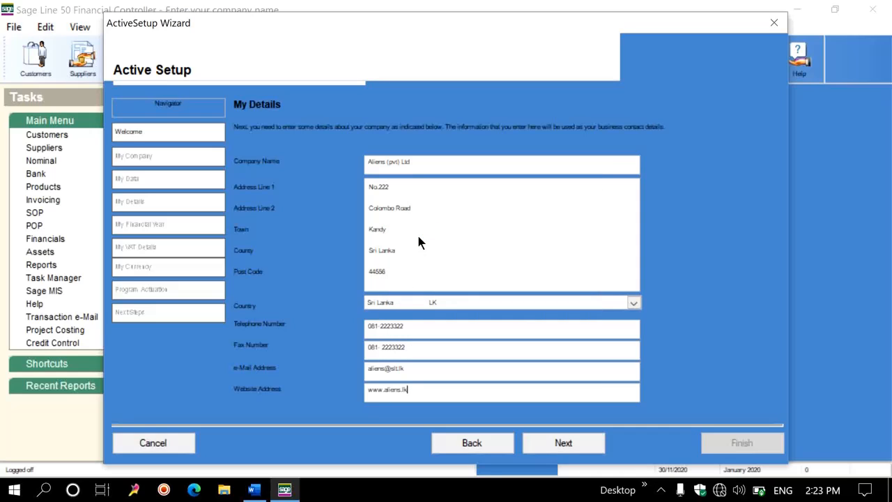
left_click(558, 446)
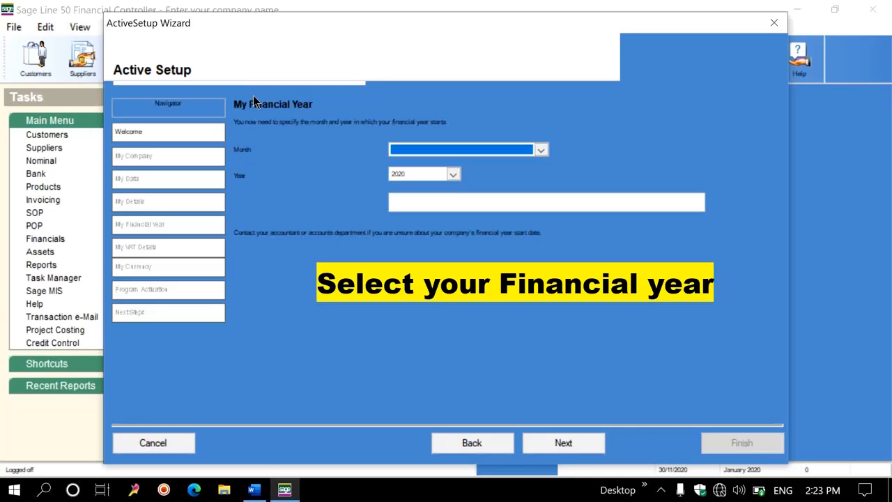
Step: Look up the start date of the company's financial year in the Word document
left_click(254, 489)
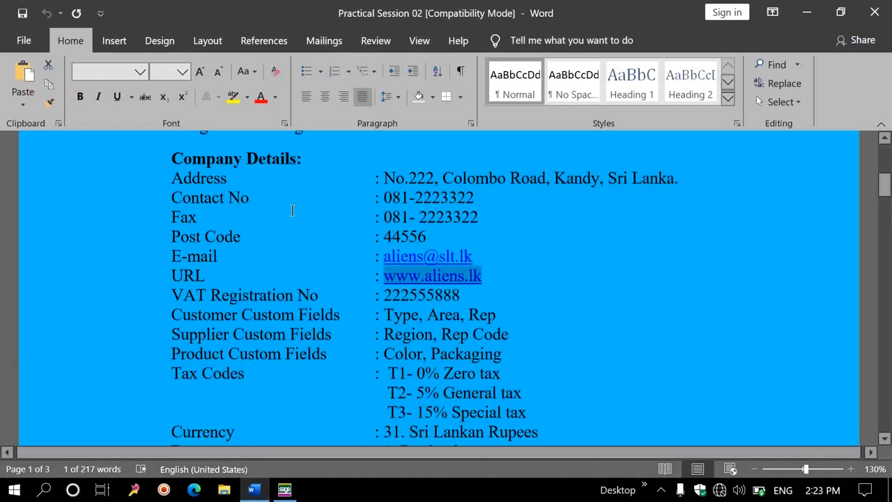
scroll(292, 210, "up", 3)
scroll(208, 208, "down", 5)
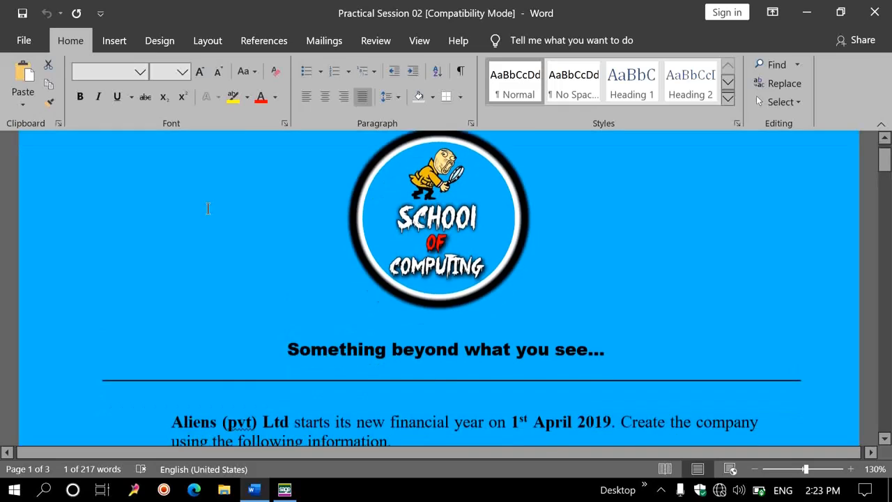
left_click(153, 312)
left_click_drag(153, 312, 592, 307)
left_click(592, 306)
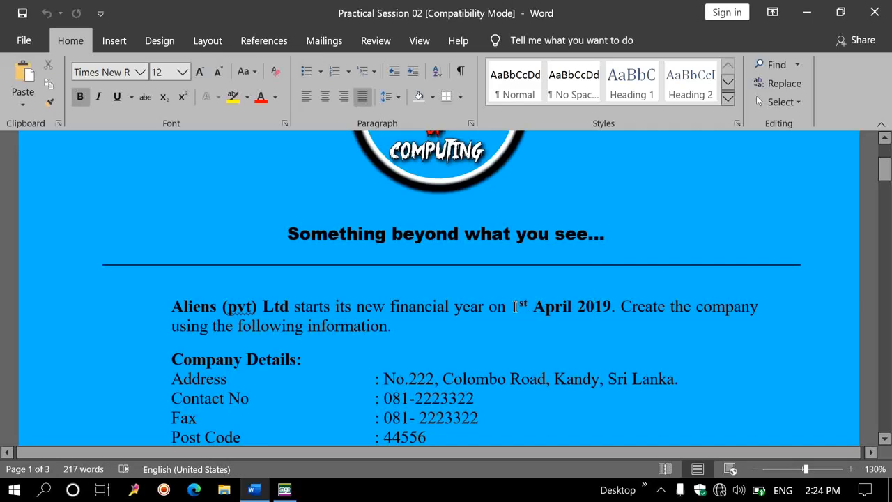
left_click_drag(512, 307, 609, 307)
left_click(491, 327)
Step: In the Sage setup wizard, set the financial year to start in April 2019 and continue to the VAT details page
left_click(279, 492)
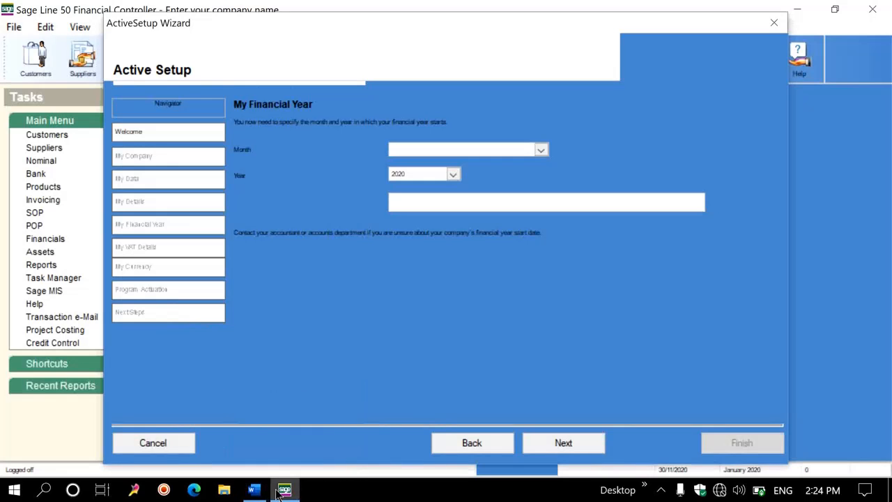
left_click(424, 150)
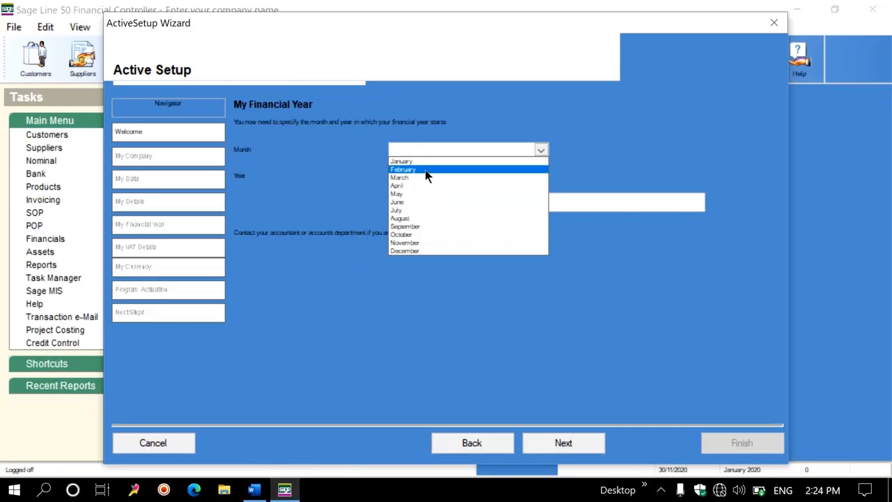
left_click(432, 187)
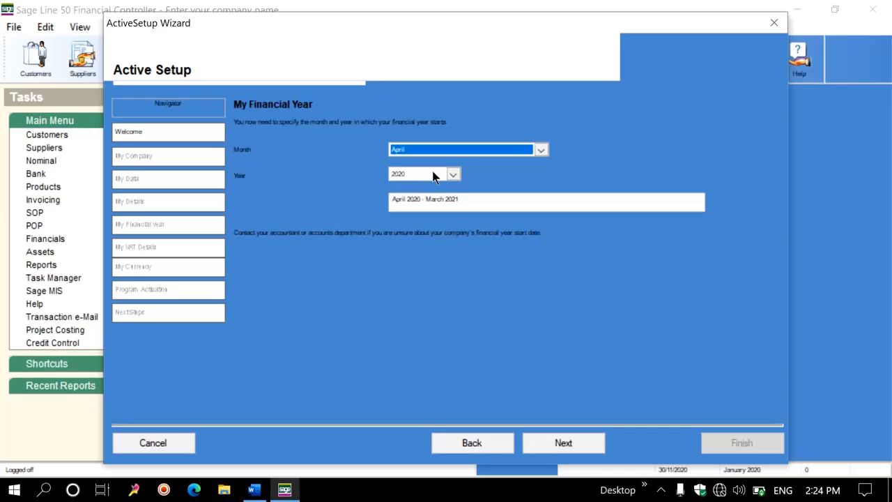
left_click(452, 175)
scroll(438, 195, "up", 1)
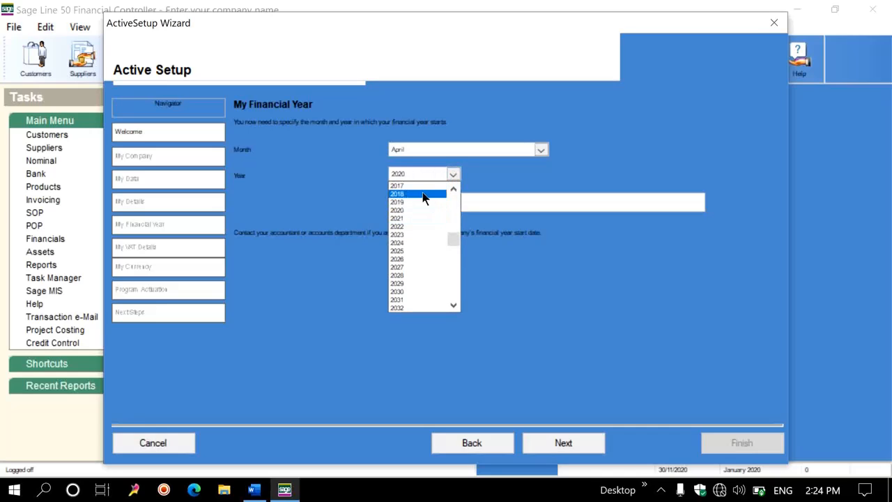
left_click(408, 202)
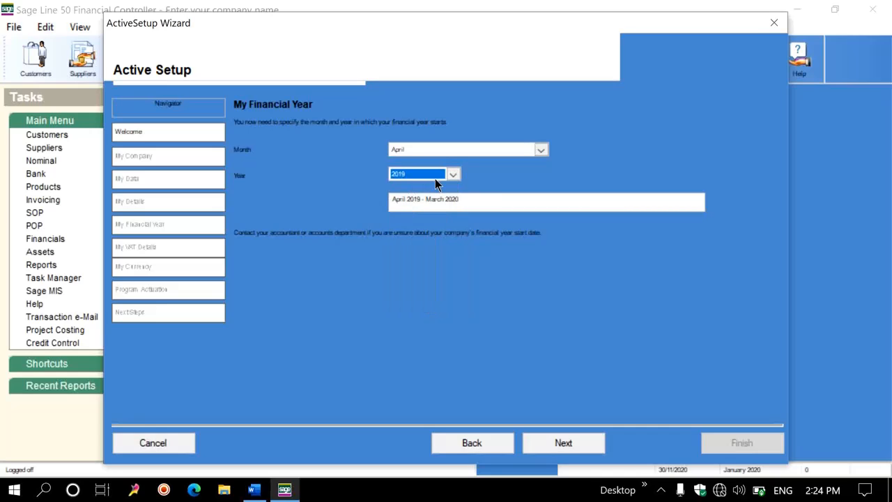
left_click(486, 202)
left_click_drag(460, 201, 426, 201)
left_click(462, 200)
left_click(541, 444)
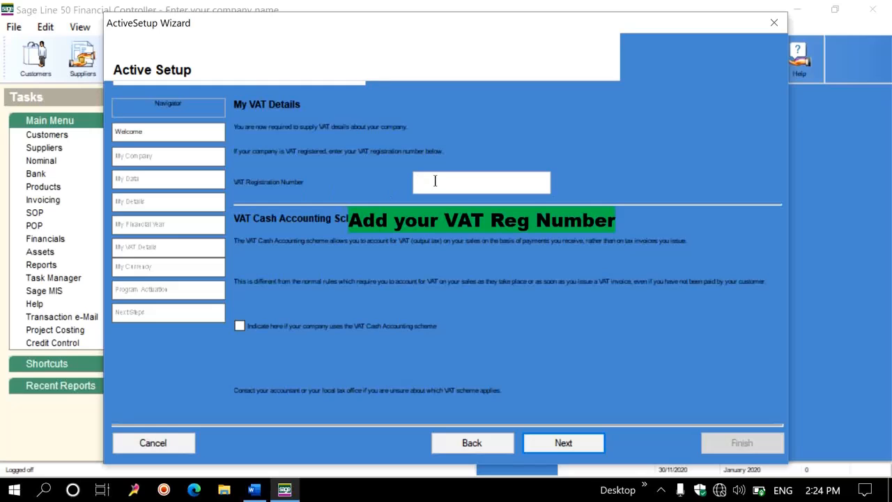
Step: Copy the company's VAT registration number from the Word document into the Sage wizard's VAT Registration Number field and continue to the currency page
left_click(255, 490)
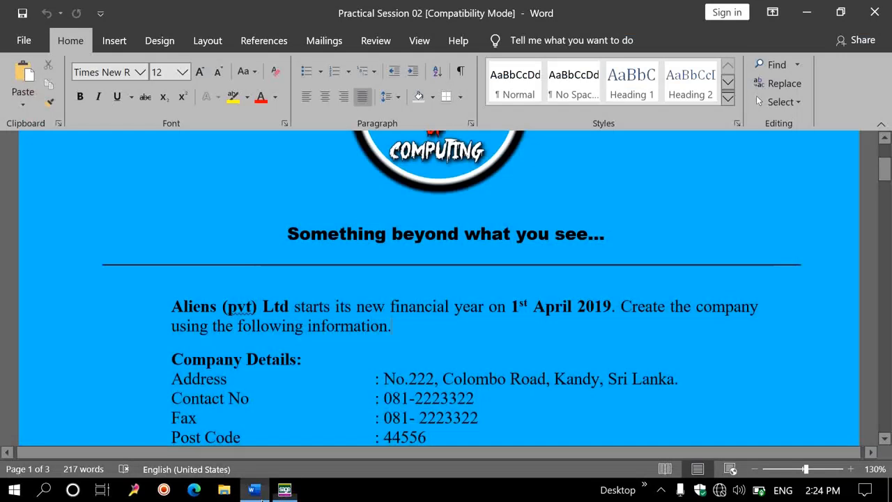
scroll(230, 333, "down", 5)
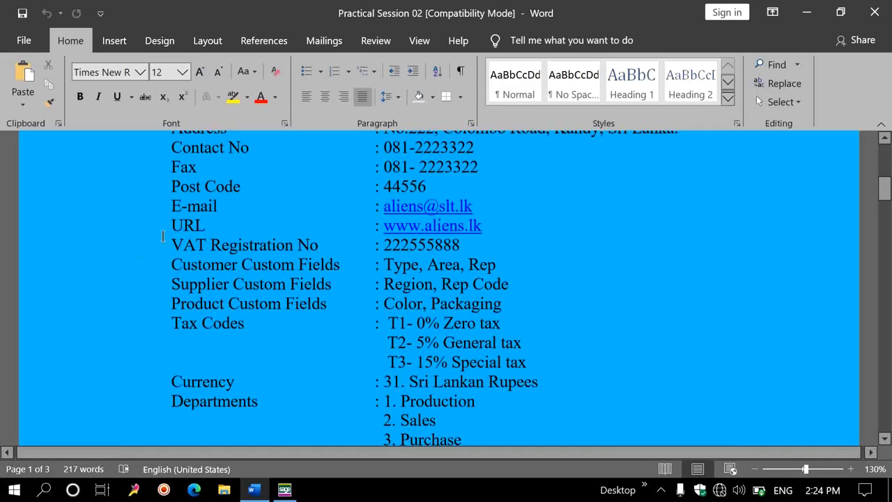
left_click_drag(163, 242, 385, 249)
left_click(469, 245)
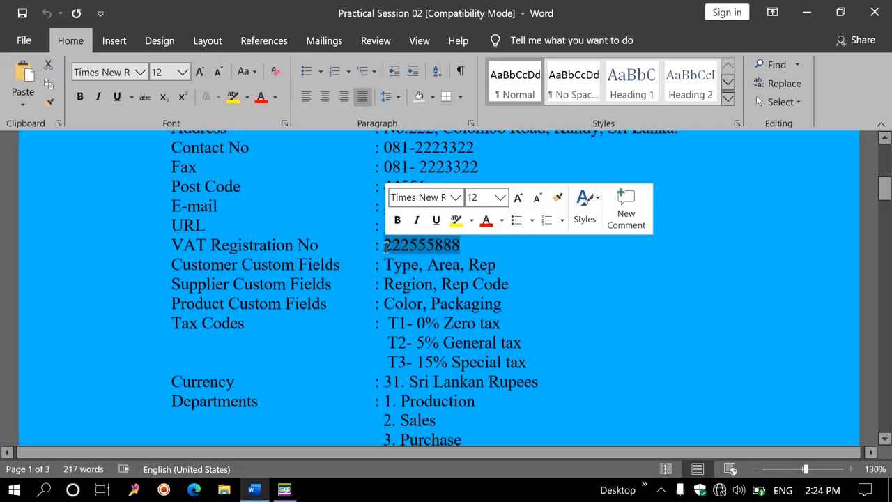
right_click(388, 252)
left_click(419, 281)
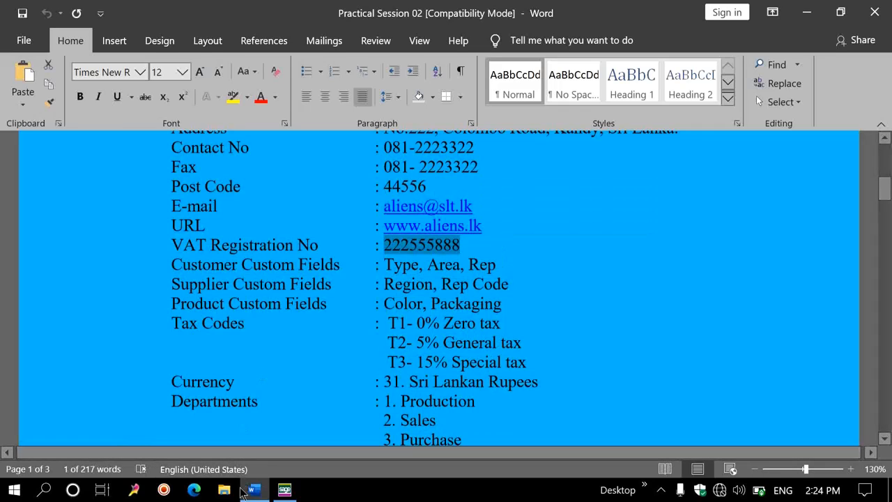
left_click(282, 491)
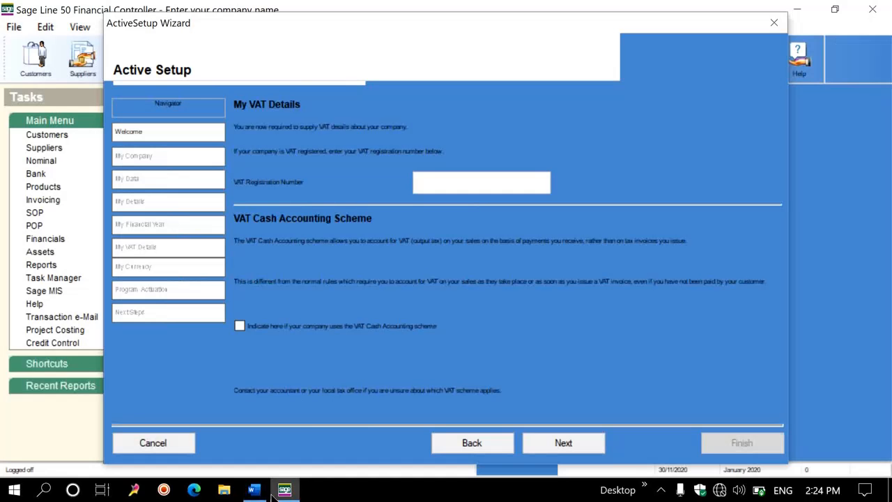
right_click(426, 177)
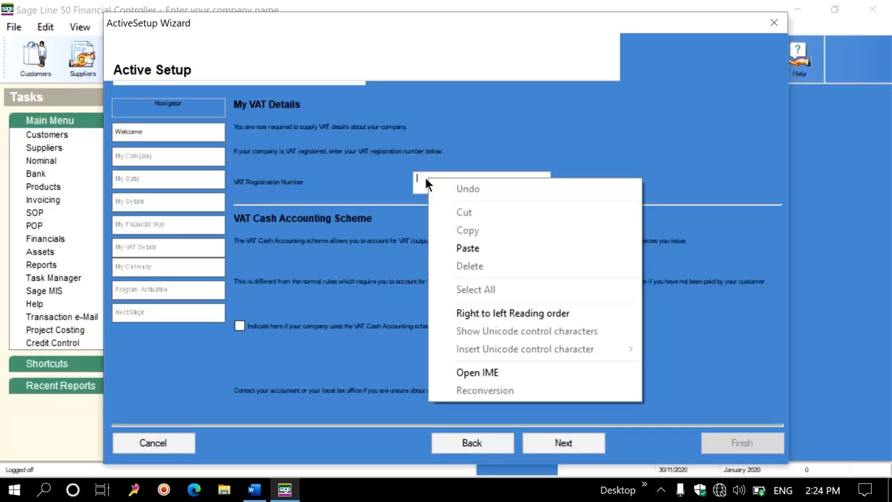
left_click(468, 249)
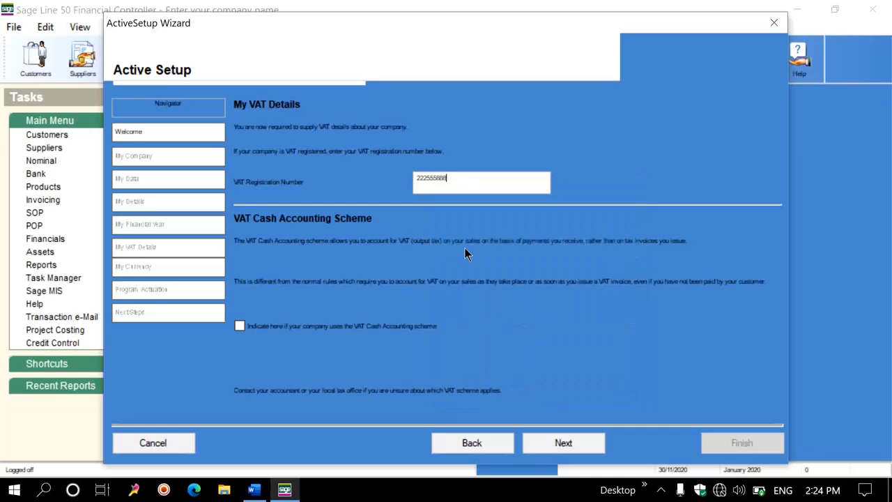
left_click(544, 445)
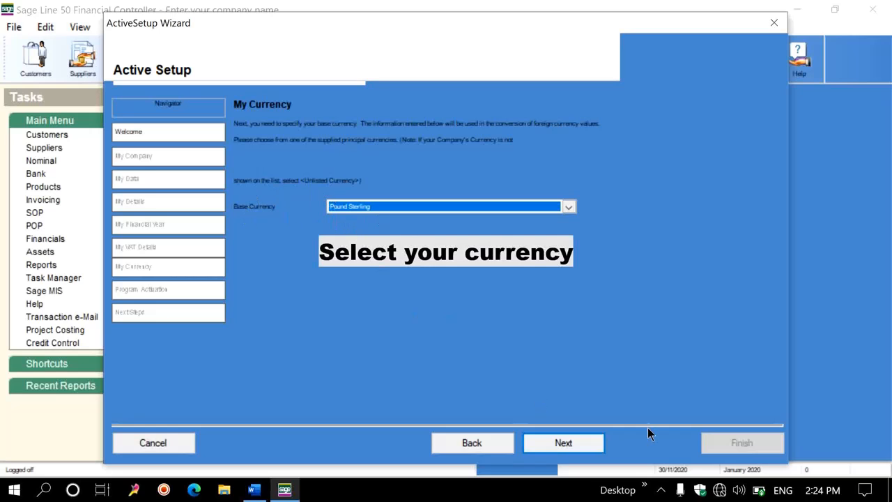
Step: Check the company's currency in the Word document, set the Sage base currency to <Unlisted Currency> and continue to program activation
left_click(254, 490)
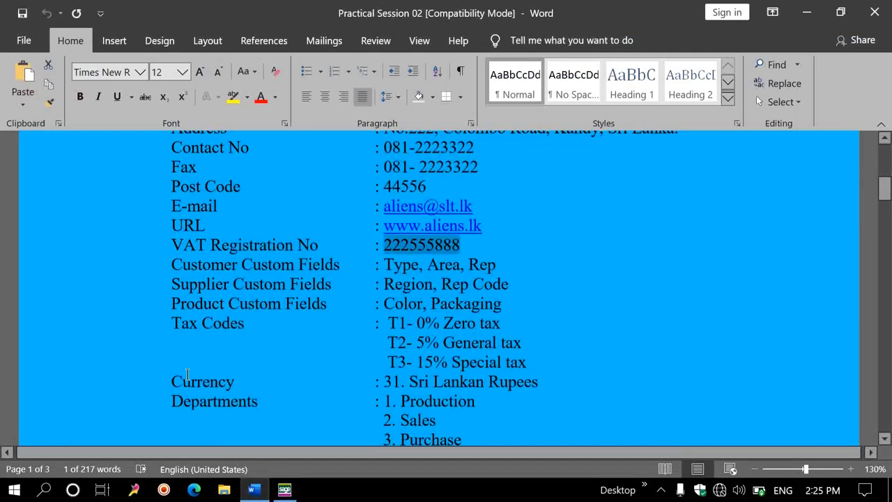
left_click(173, 302)
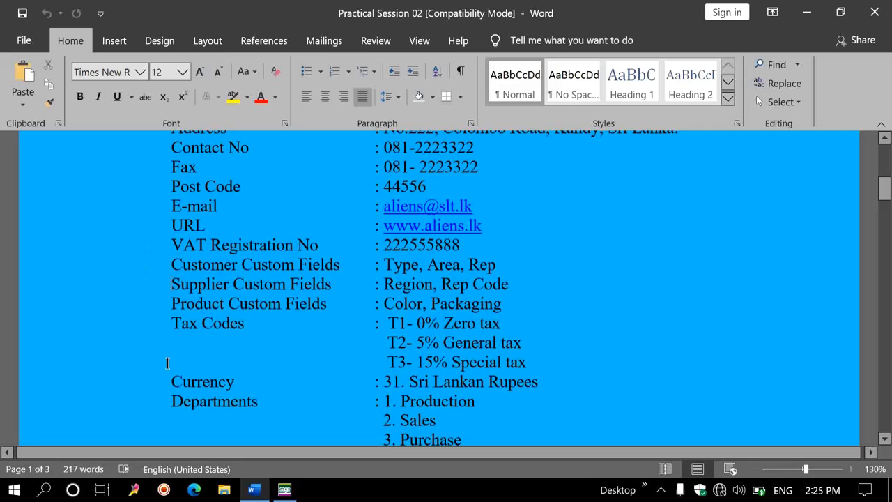
left_click_drag(170, 380, 524, 381)
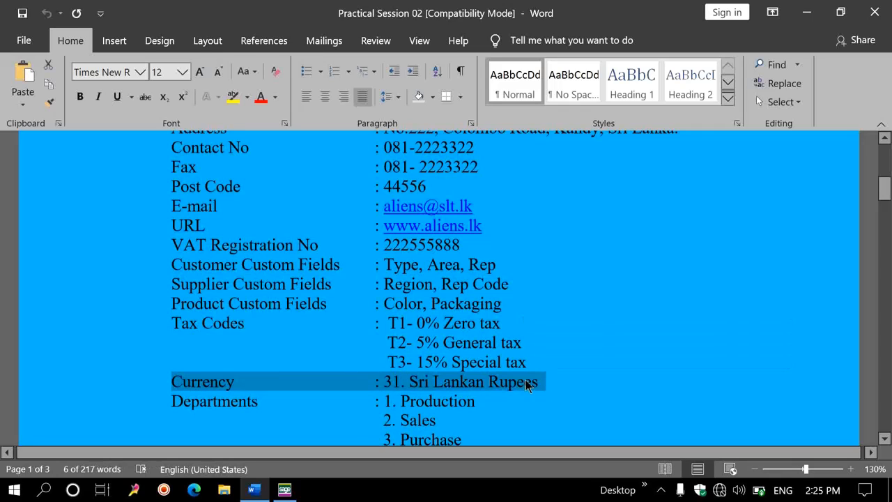
left_click(343, 391)
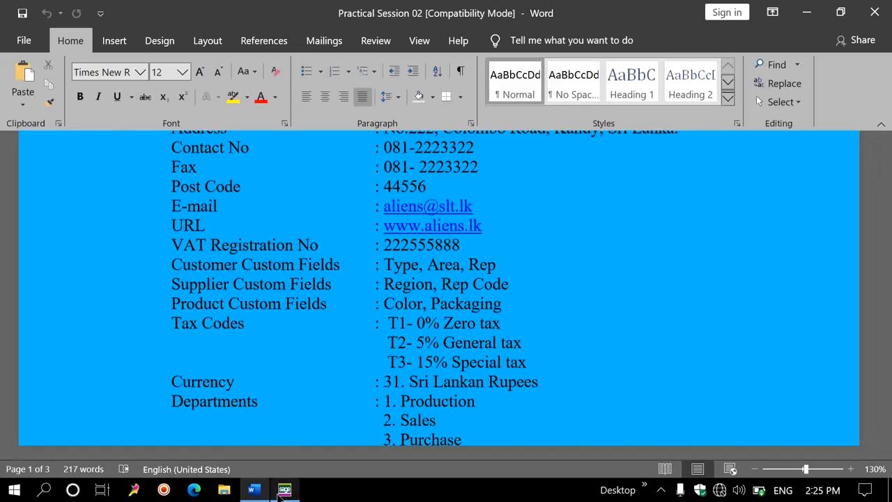
left_click(284, 490)
left_click(565, 207)
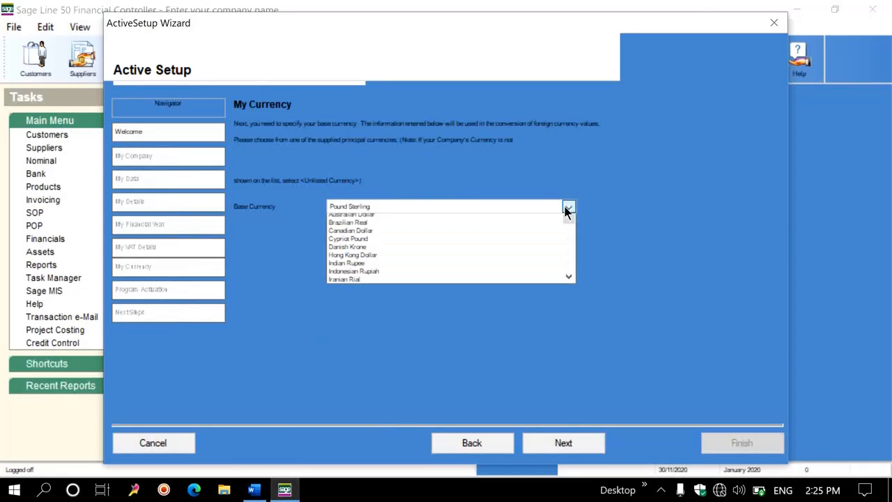
scroll(461, 248, "down", 3)
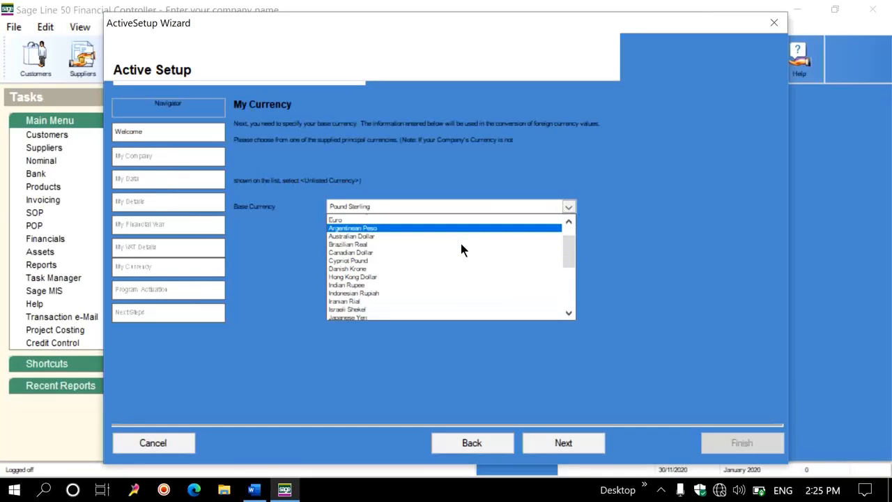
scroll(430, 253, "down", 2)
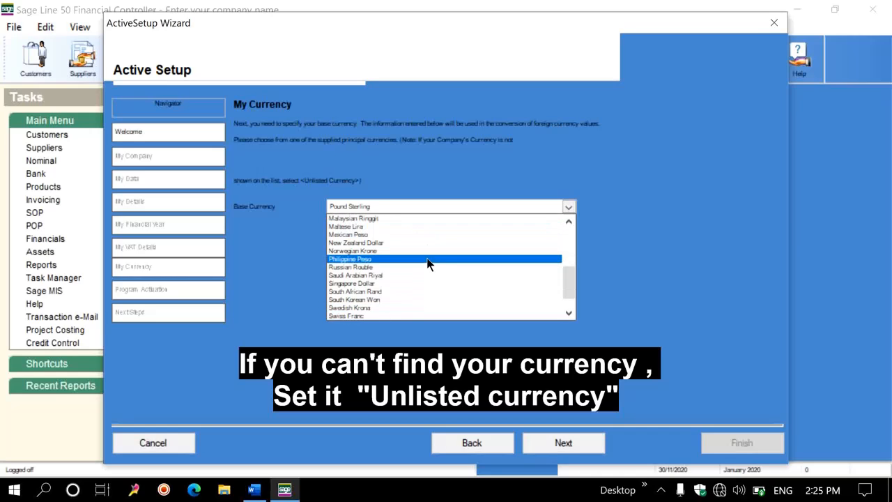
scroll(428, 263, "down", 1)
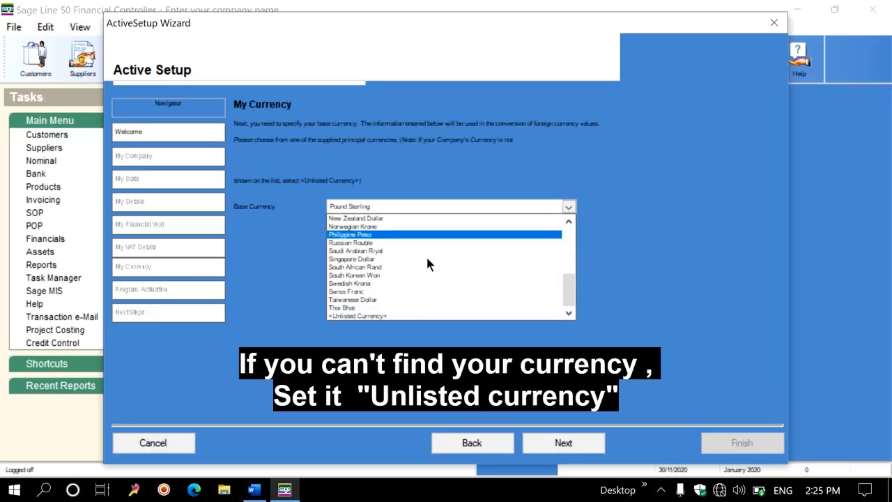
left_click(362, 316)
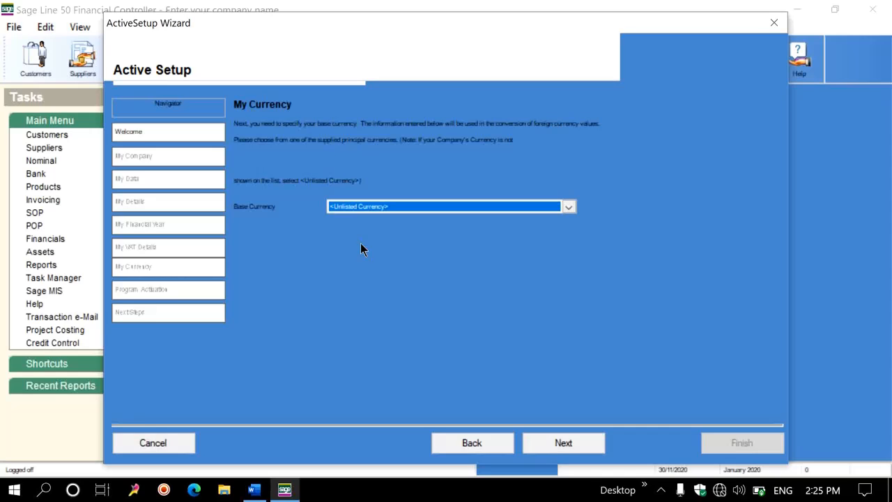
left_click(551, 435)
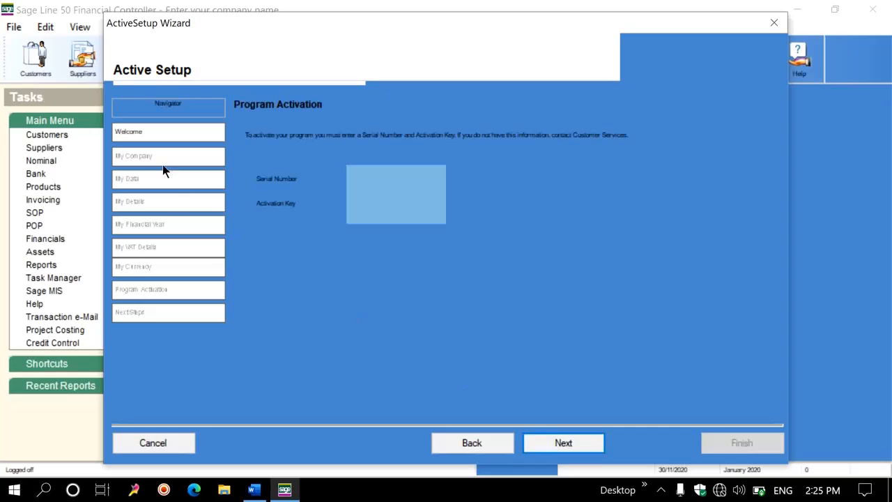
Step: Continue past the Program Activation page and finish the Active Setup wizard to save the company information
left_click(531, 437)
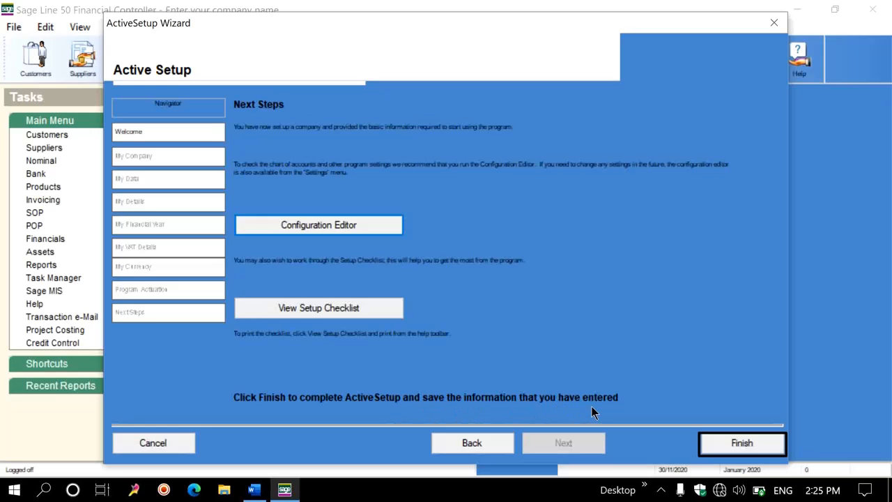
left_click(749, 440)
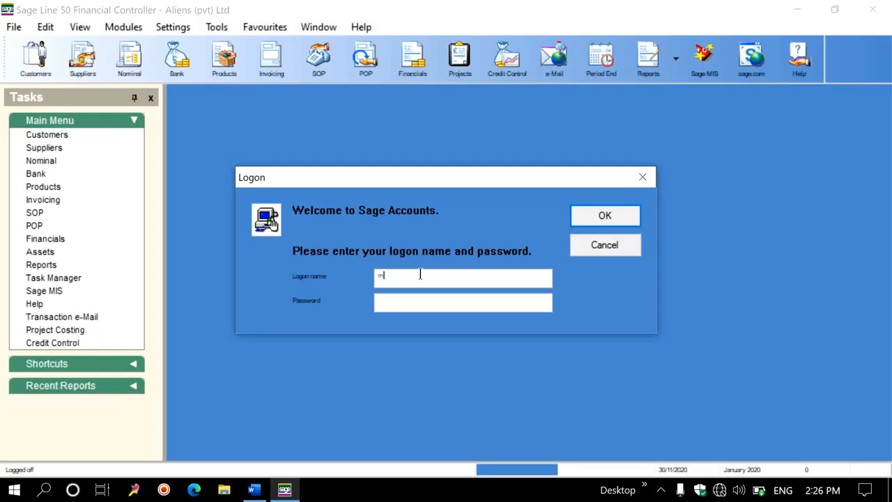
Step: Log on to Sage Accounts with the logon name manager, leaving the password empty
type("anager")
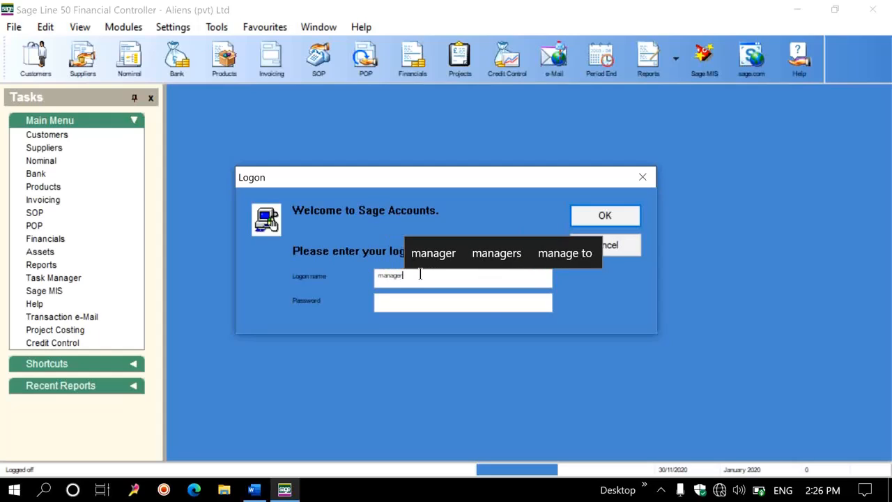
left_click(470, 301)
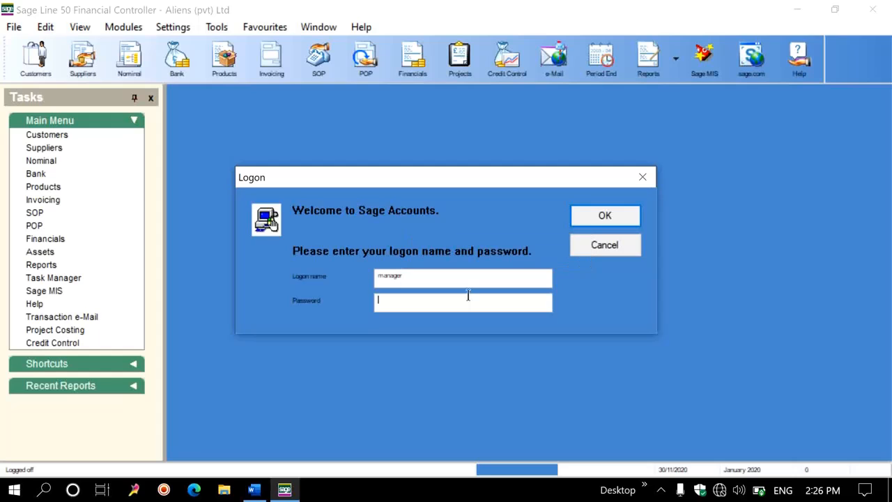
left_click(624, 218)
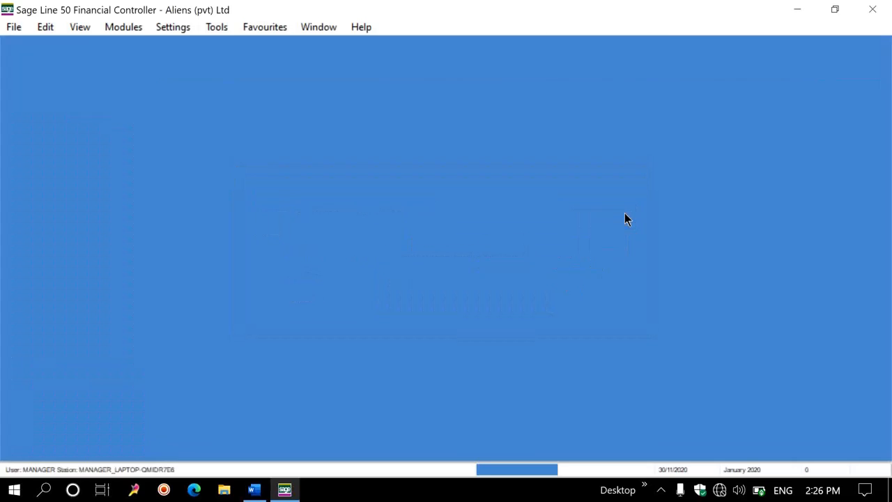